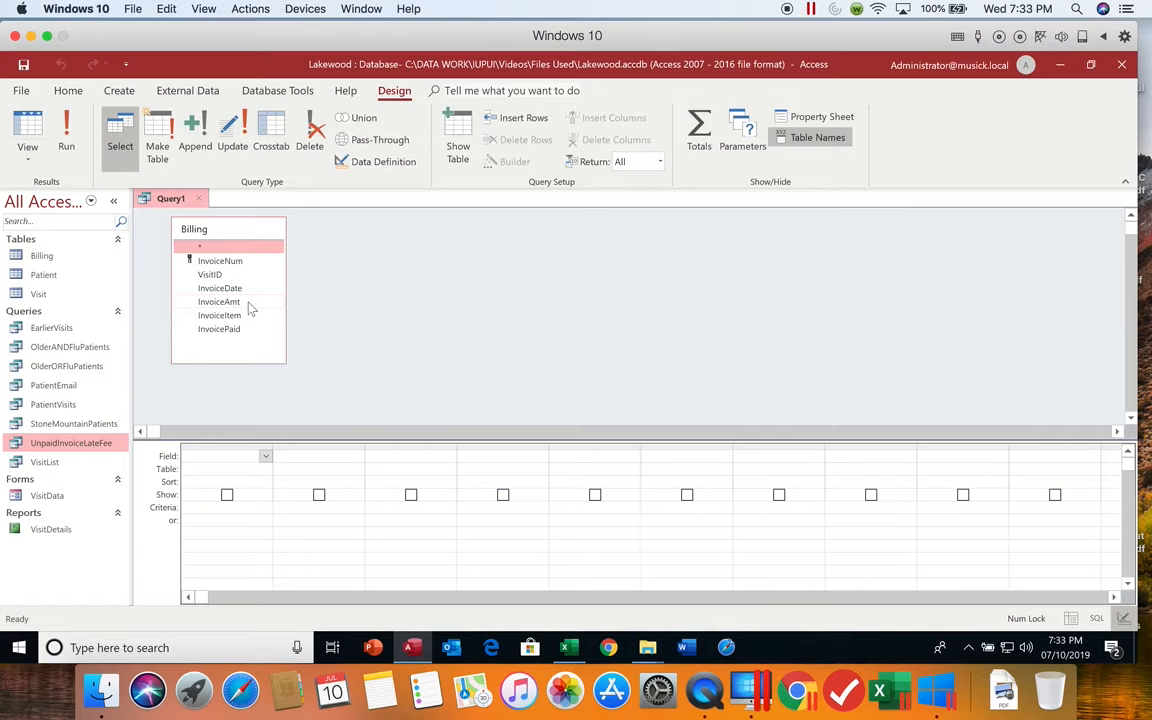
- Add the InvoiceAmt field from the Billing table to the query design grid four times
double_click(248, 303)
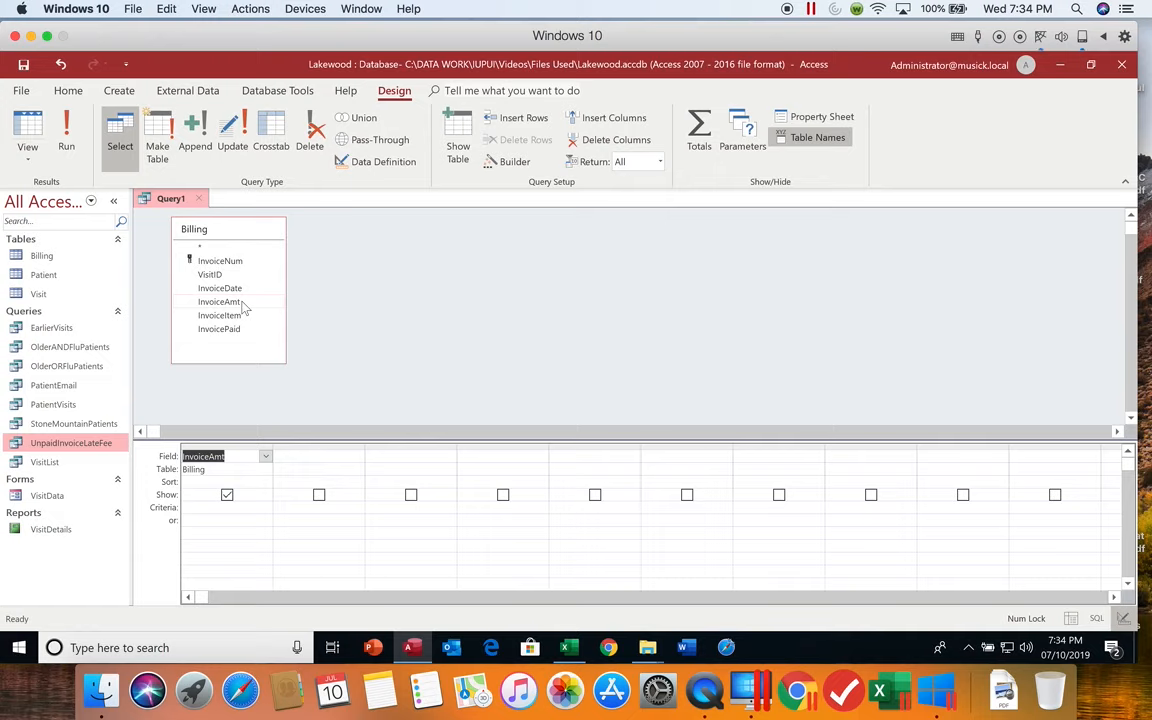
double_click(241, 304)
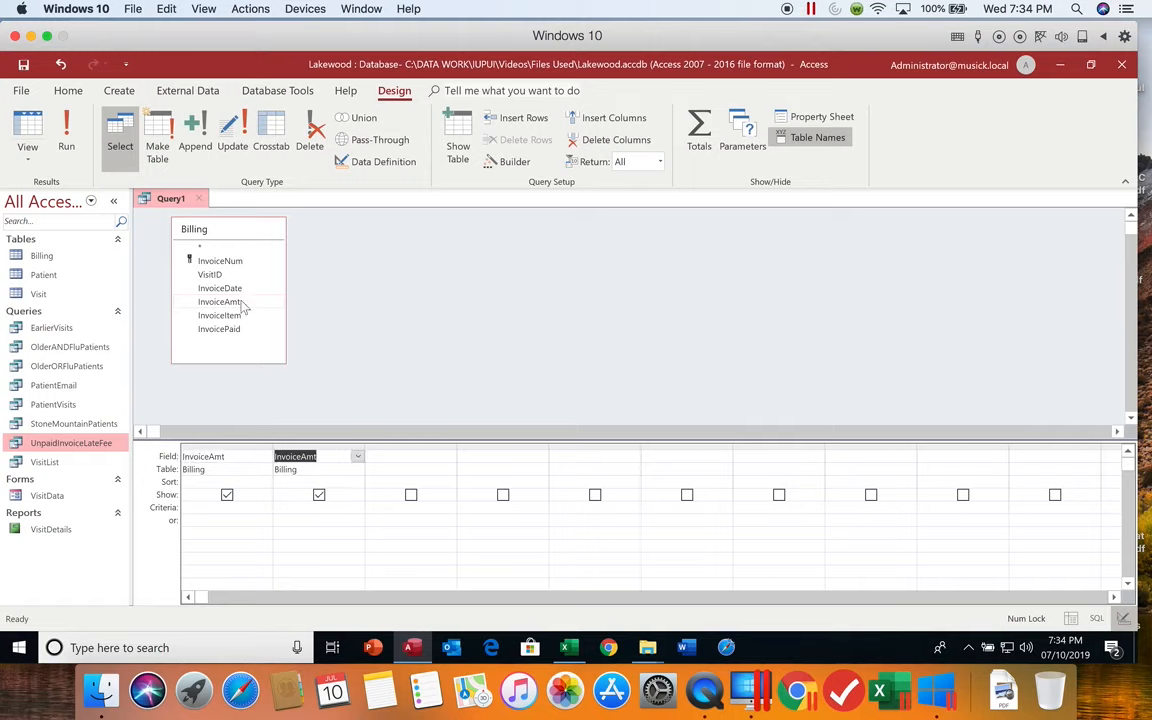
double_click(241, 304)
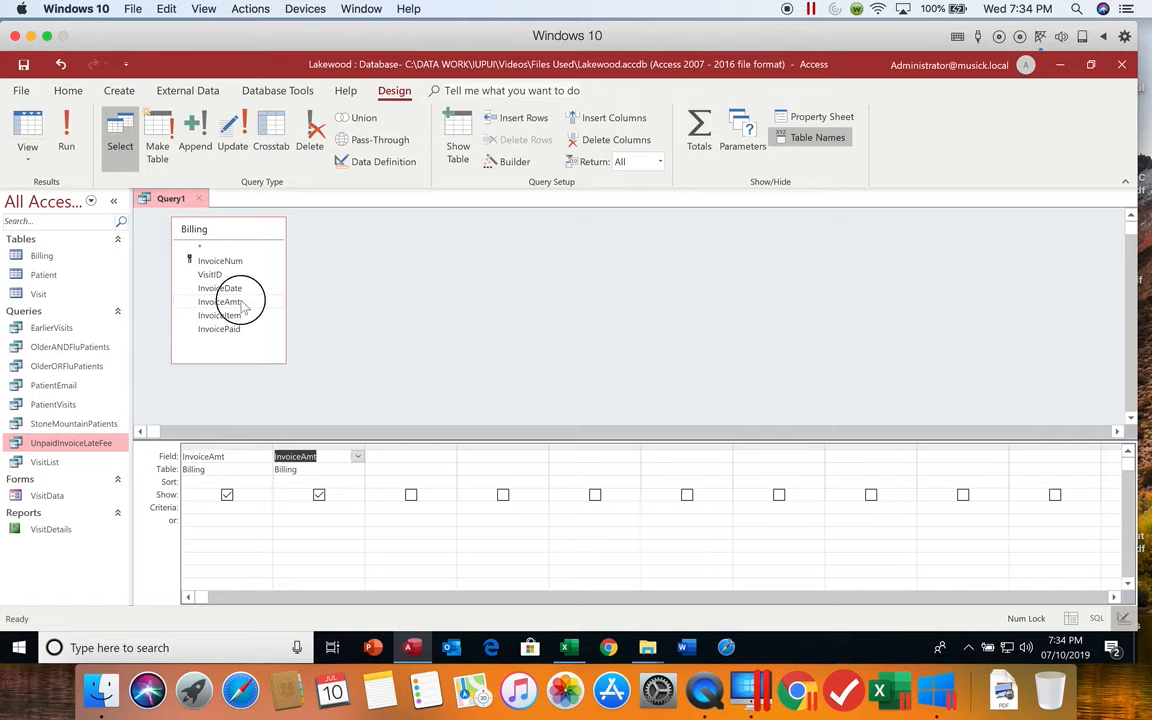
double_click(241, 305)
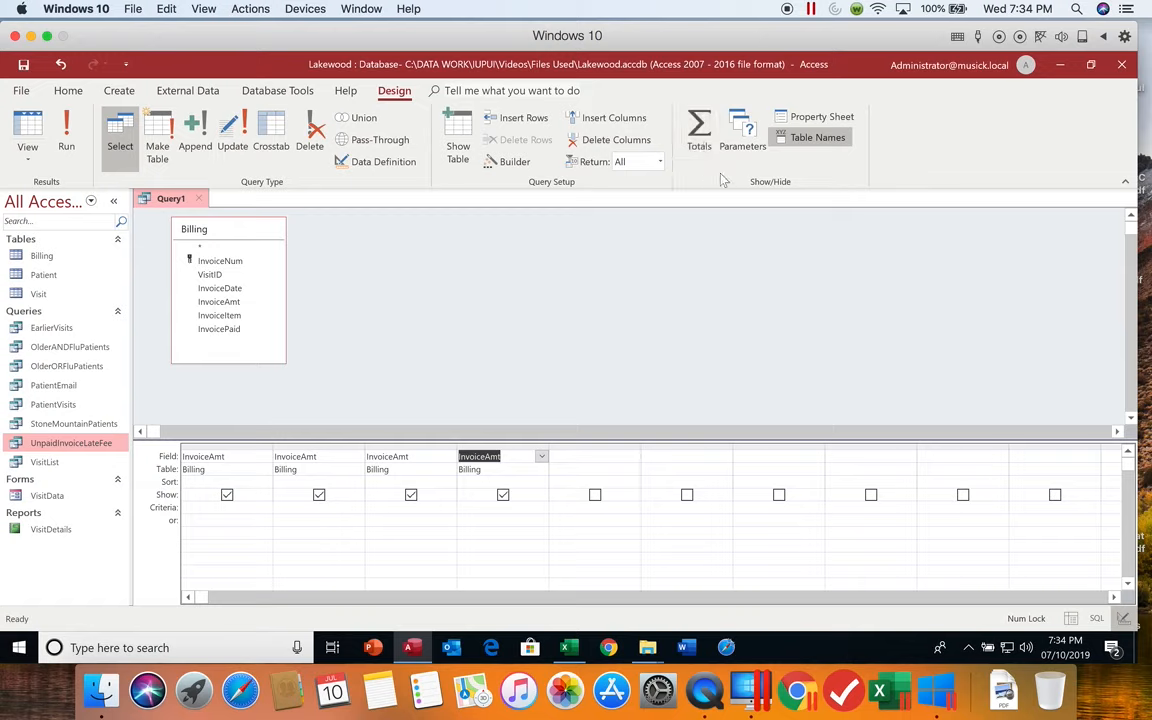
- Show the Total row and set the first InvoiceAmt column to Min and the second to Avg
click(701, 140)
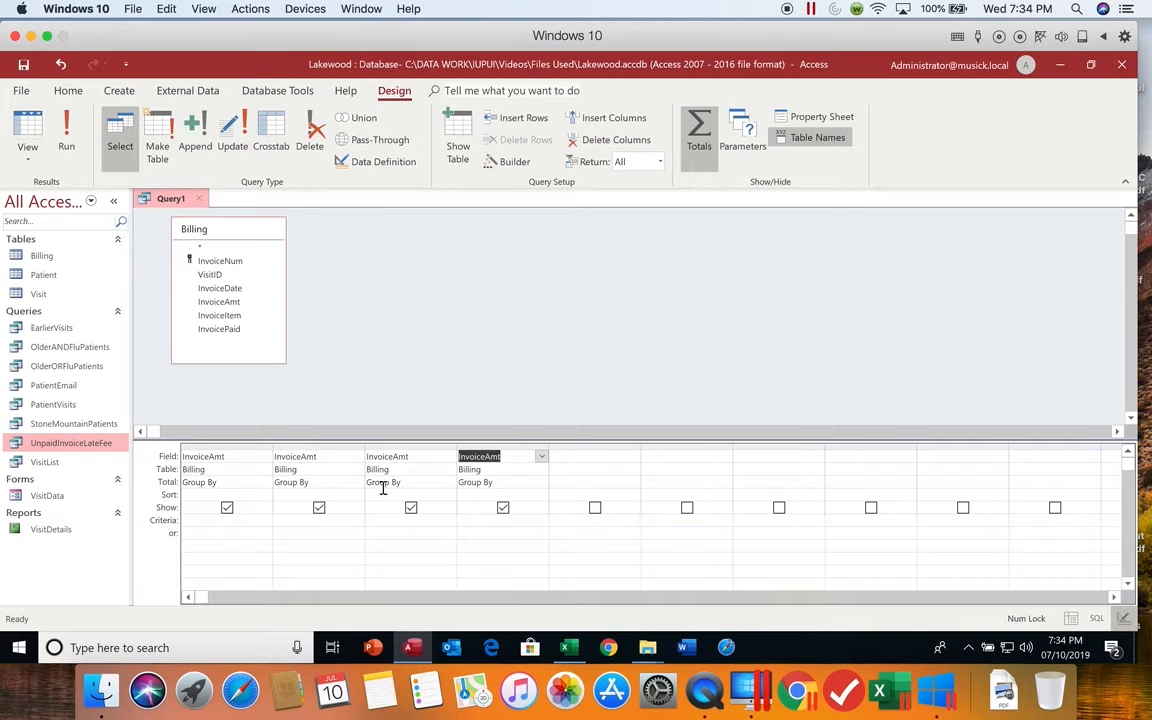
click(264, 484)
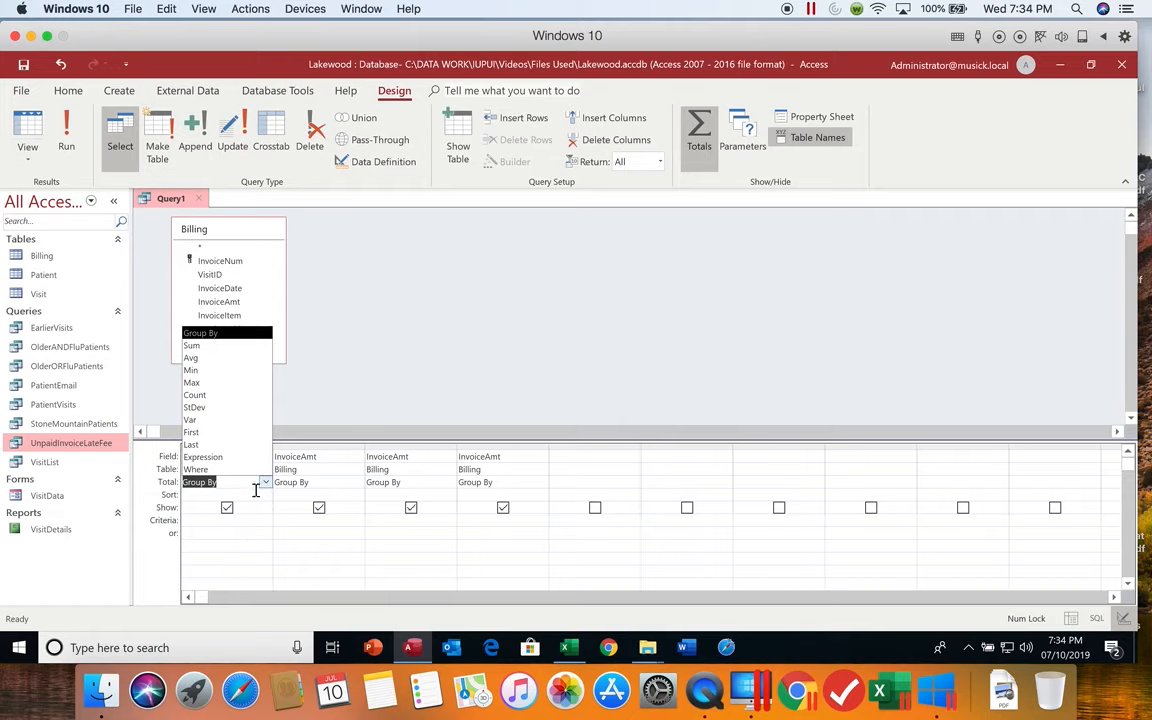
click(241, 371)
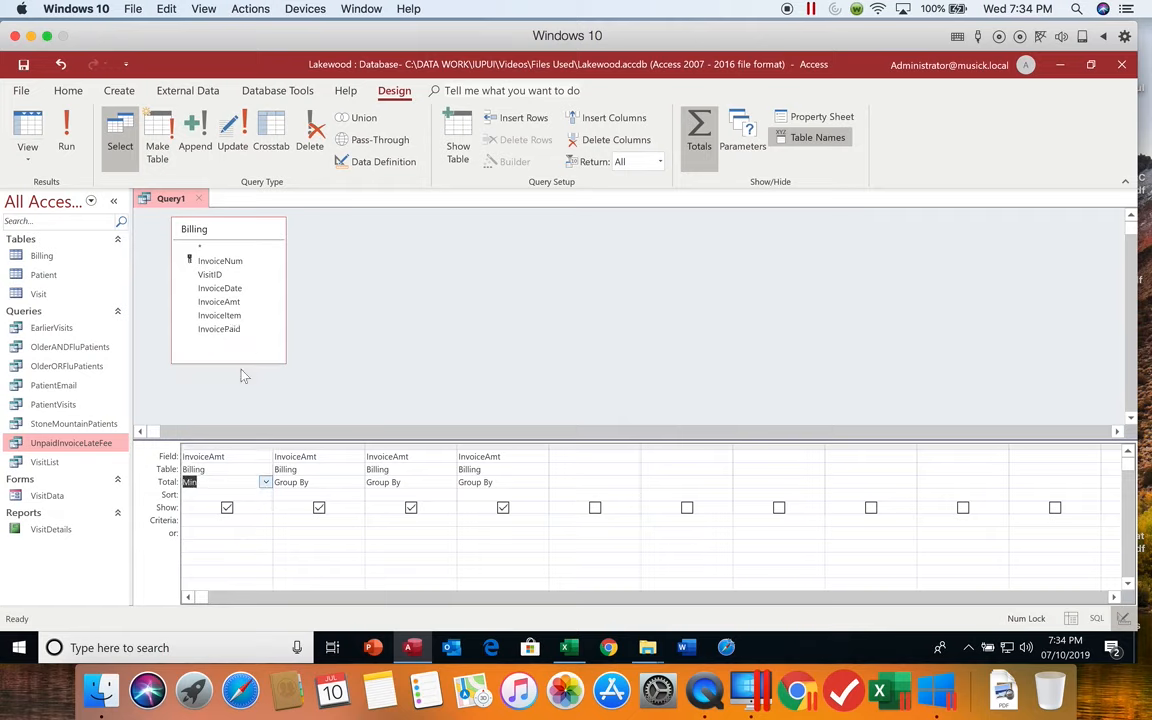
click(335, 483)
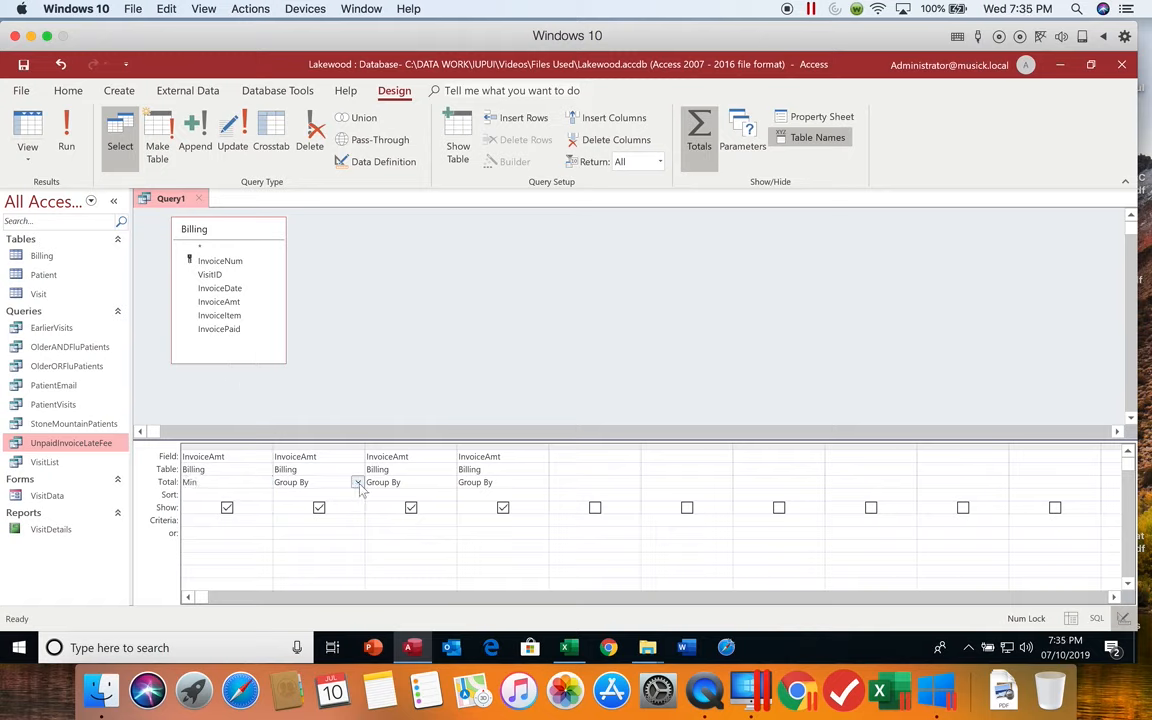
click(357, 483)
click(333, 360)
- Set the Total of the third InvoiceAmt column to Max and the fourth to Sum, with Min chosen for the first
click(431, 483)
click(449, 482)
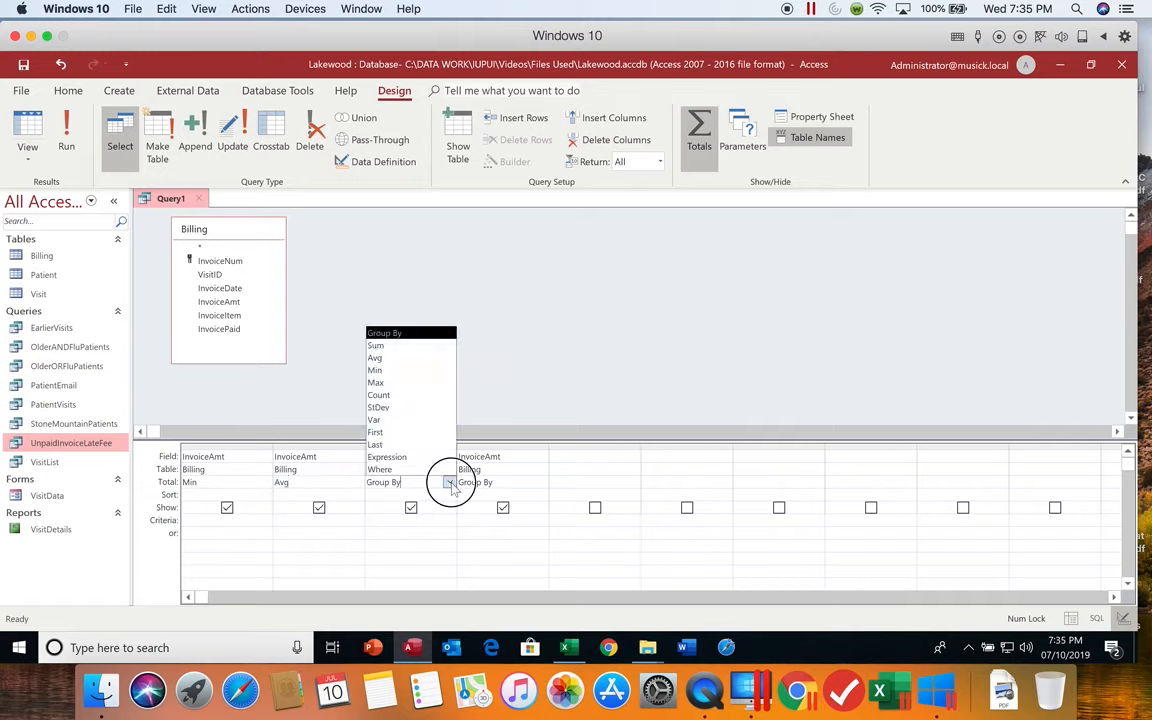
click(427, 382)
click(530, 483)
click(540, 482)
click(532, 346)
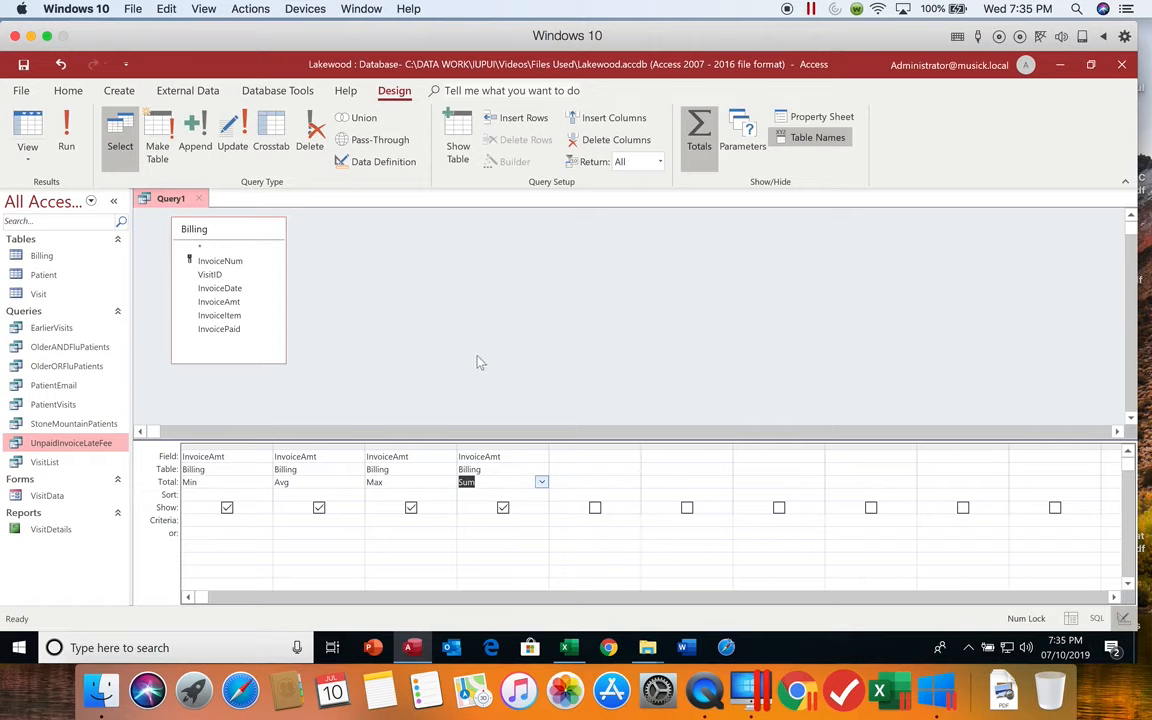
click(265, 482)
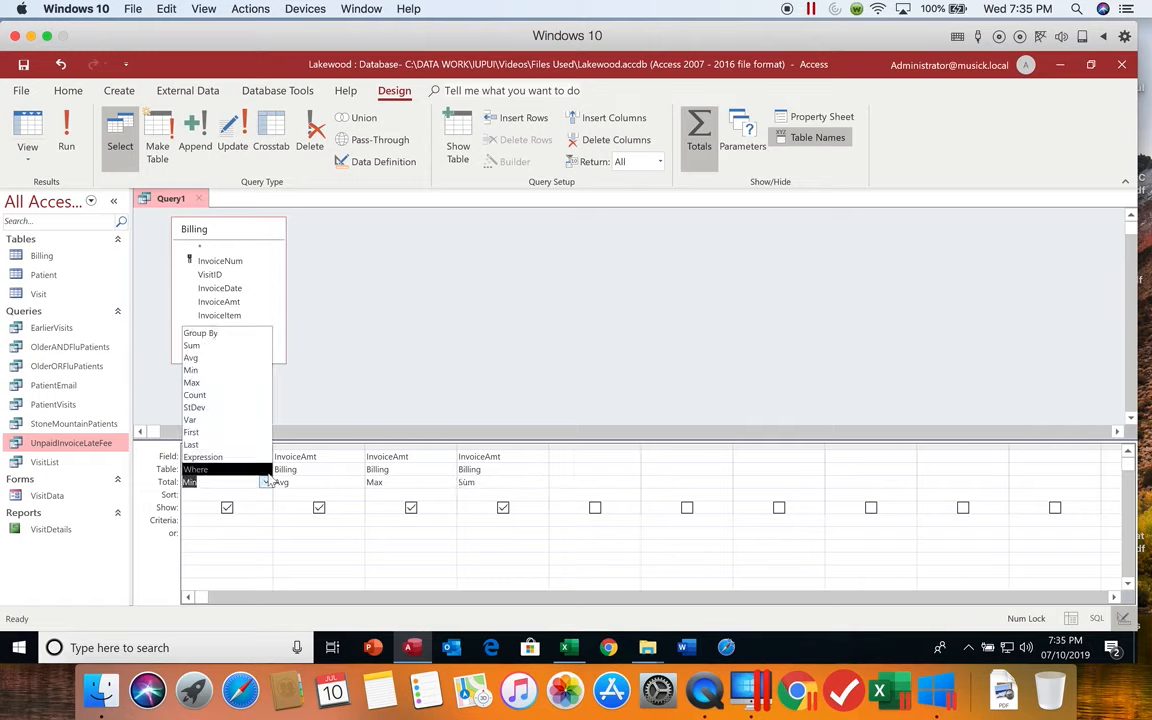
click(244, 370)
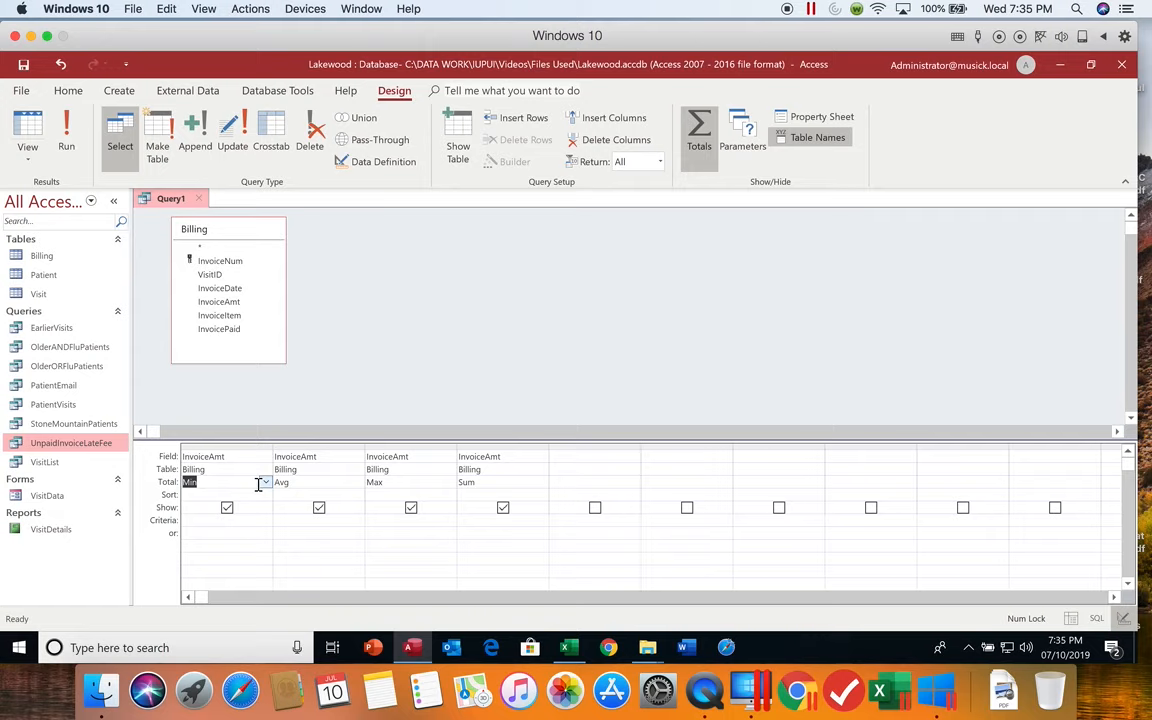
- Run the query and save it as InvoiceAmountStatistics
click(68, 148)
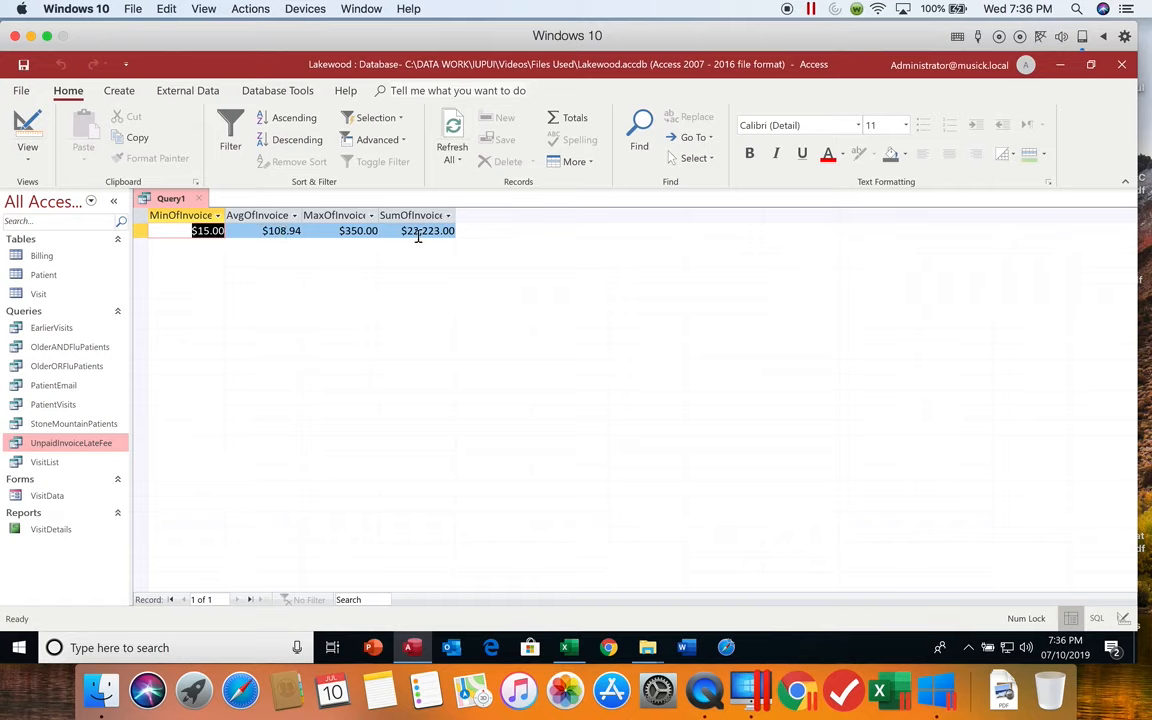
click(23, 65)
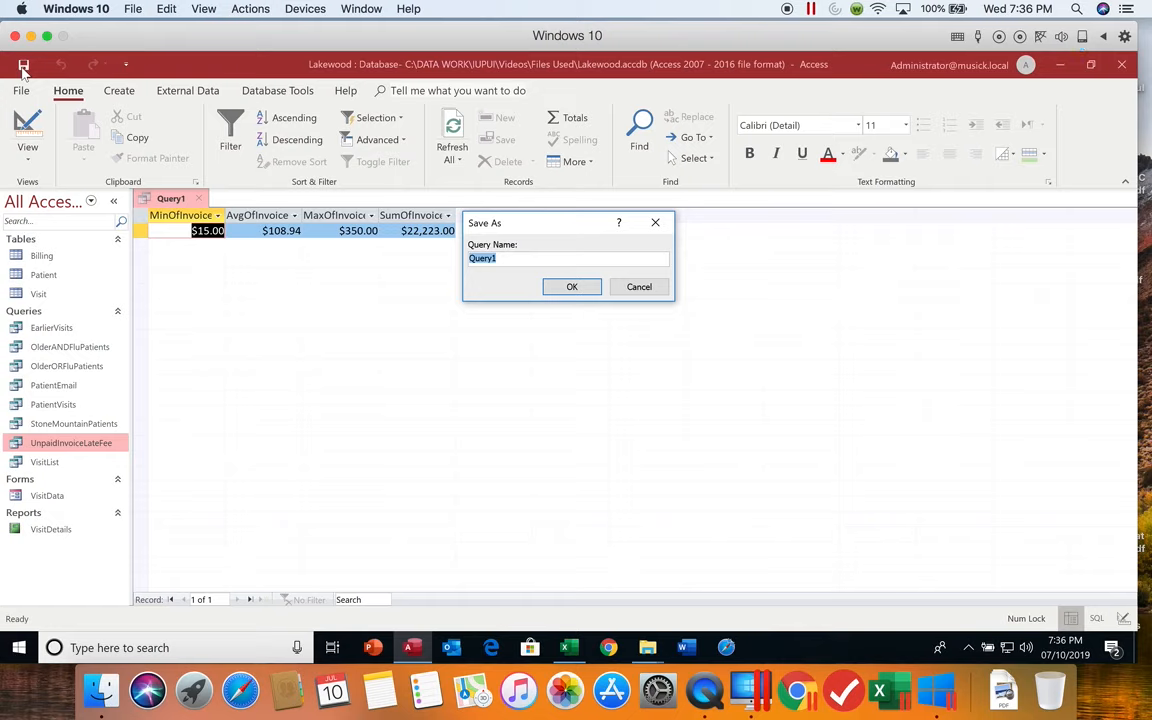
text(InvoiceAm)
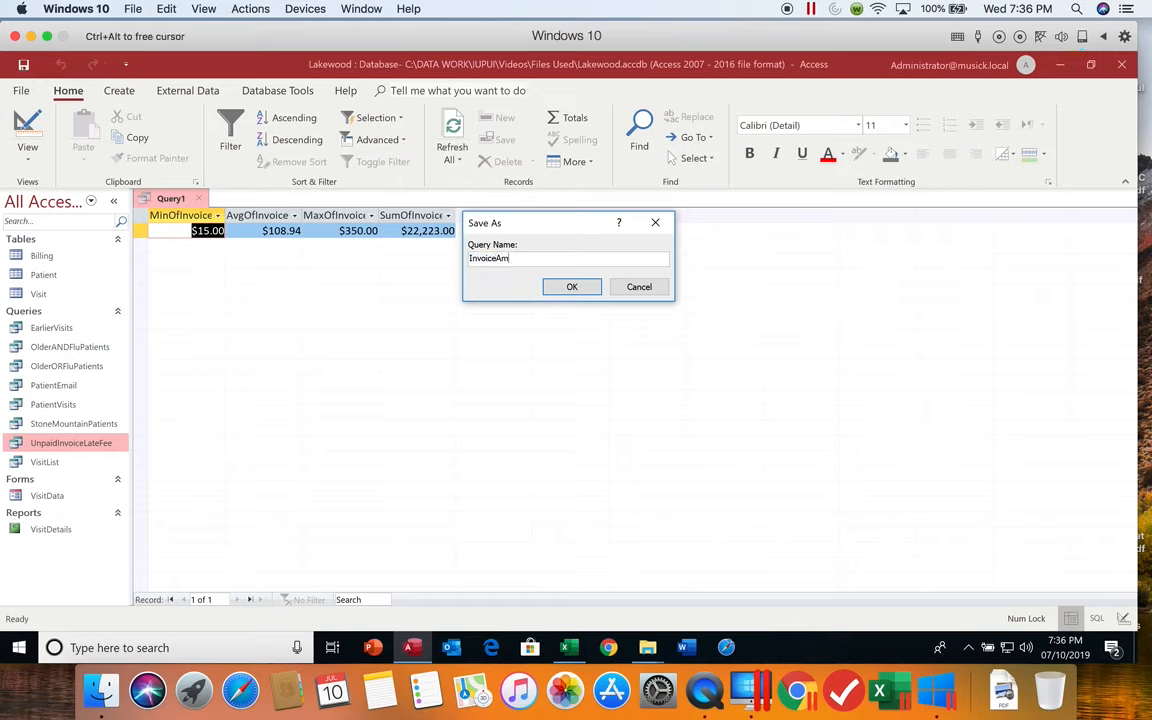
text(ountStatistics)
key(Return)
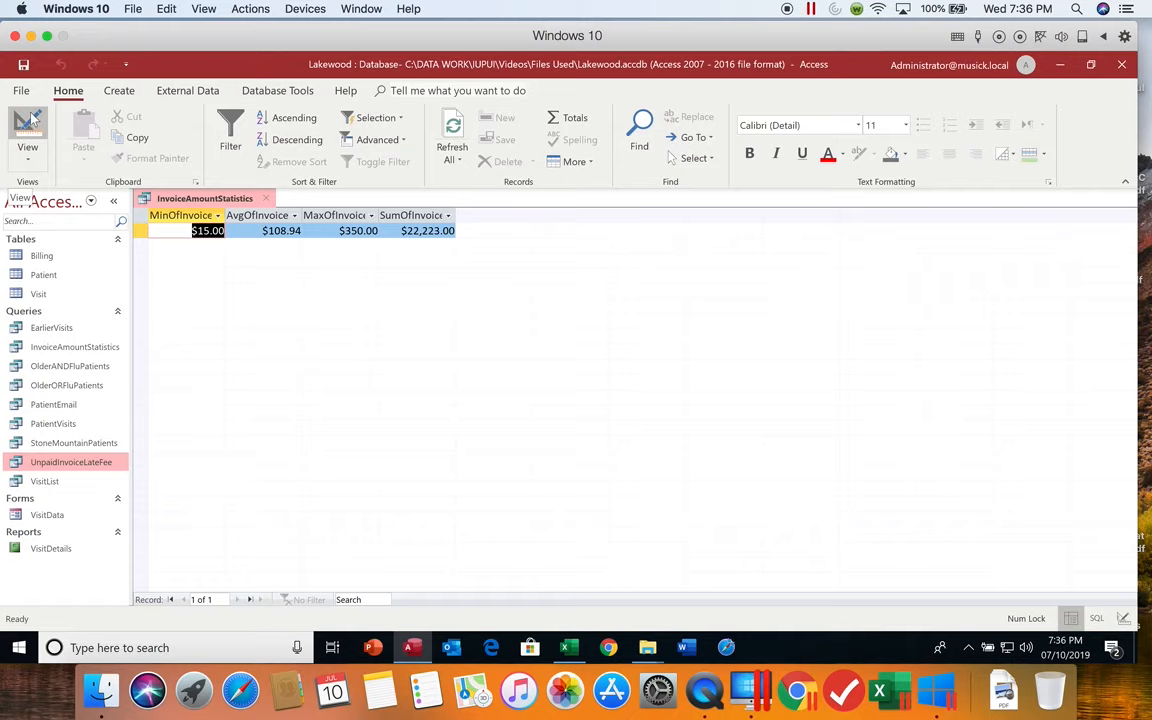
- Return to the query's design and widen all four InvoiceAmt columns in the design grid
click(33, 128)
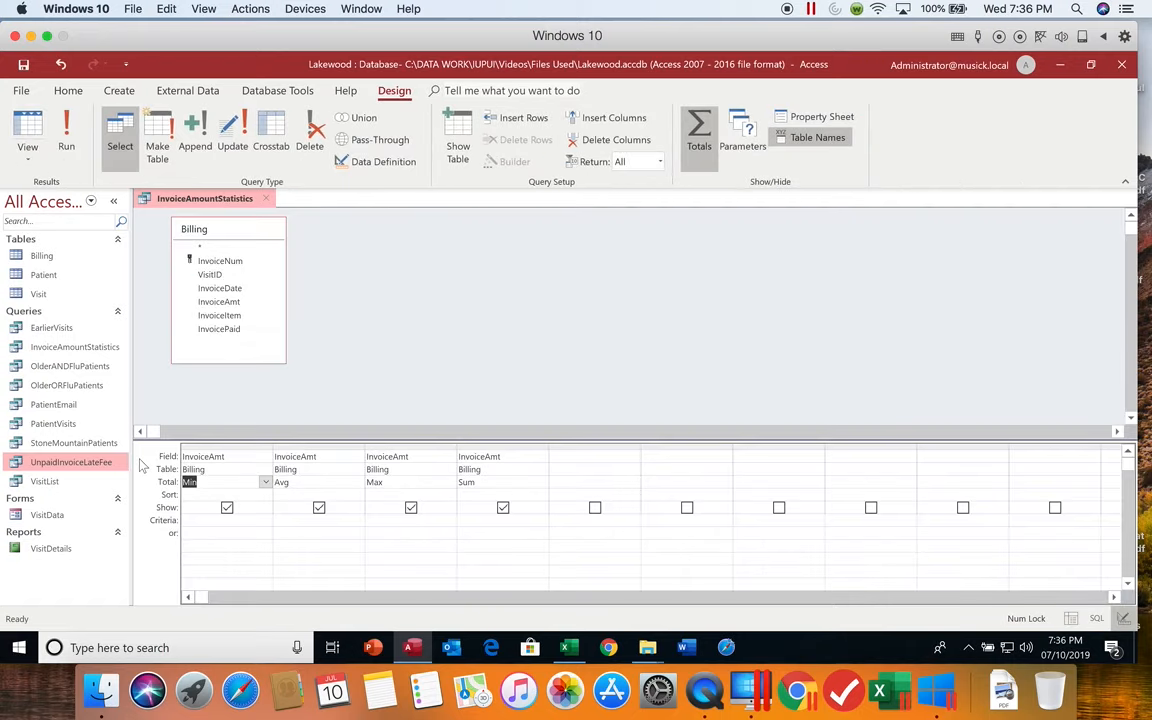
click(267, 455)
drag(270, 447, 327, 447)
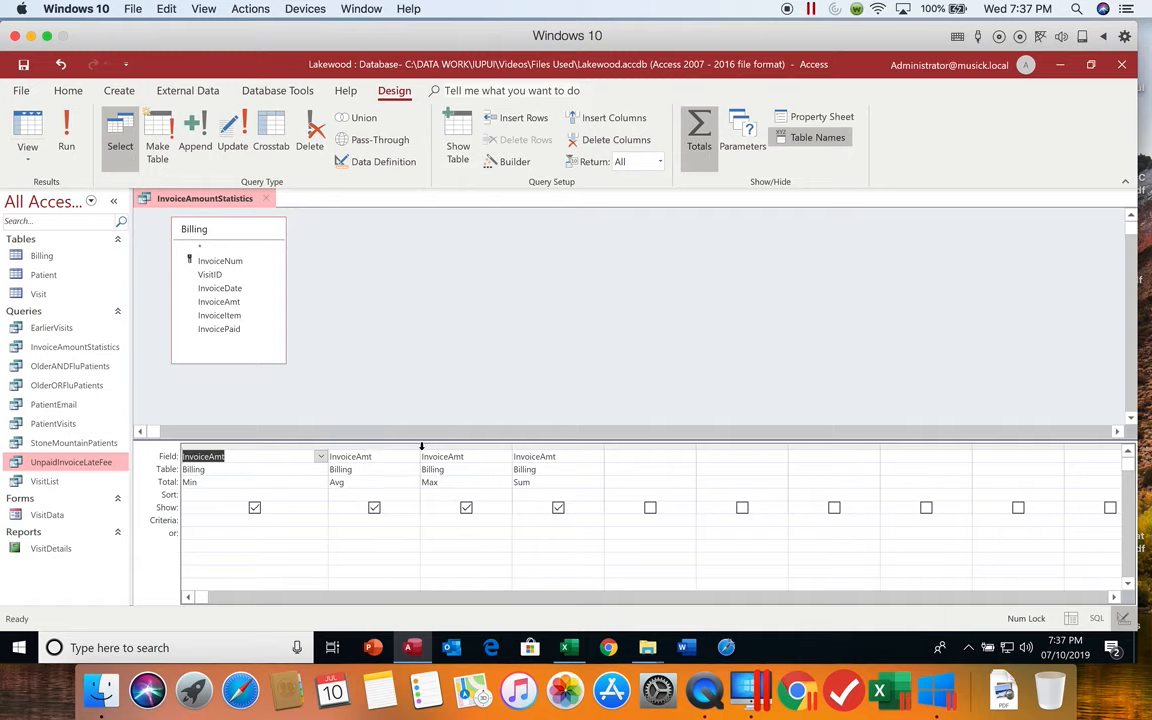
drag(420, 446, 483, 450)
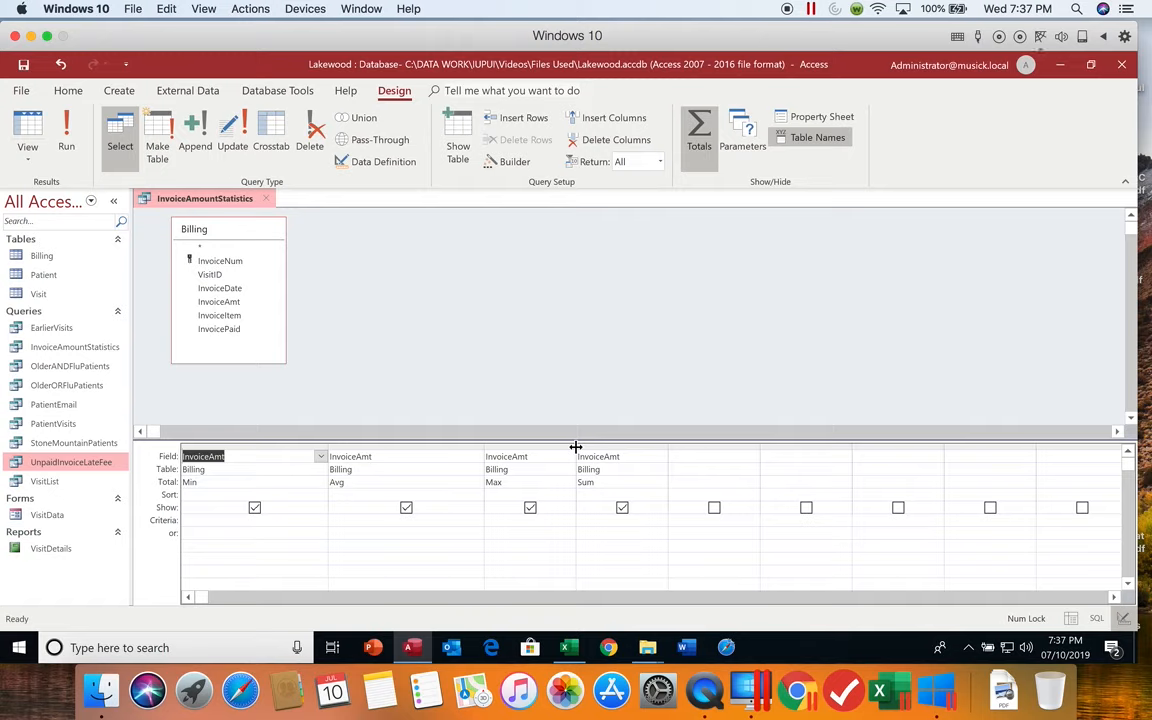
drag(575, 448, 638, 452)
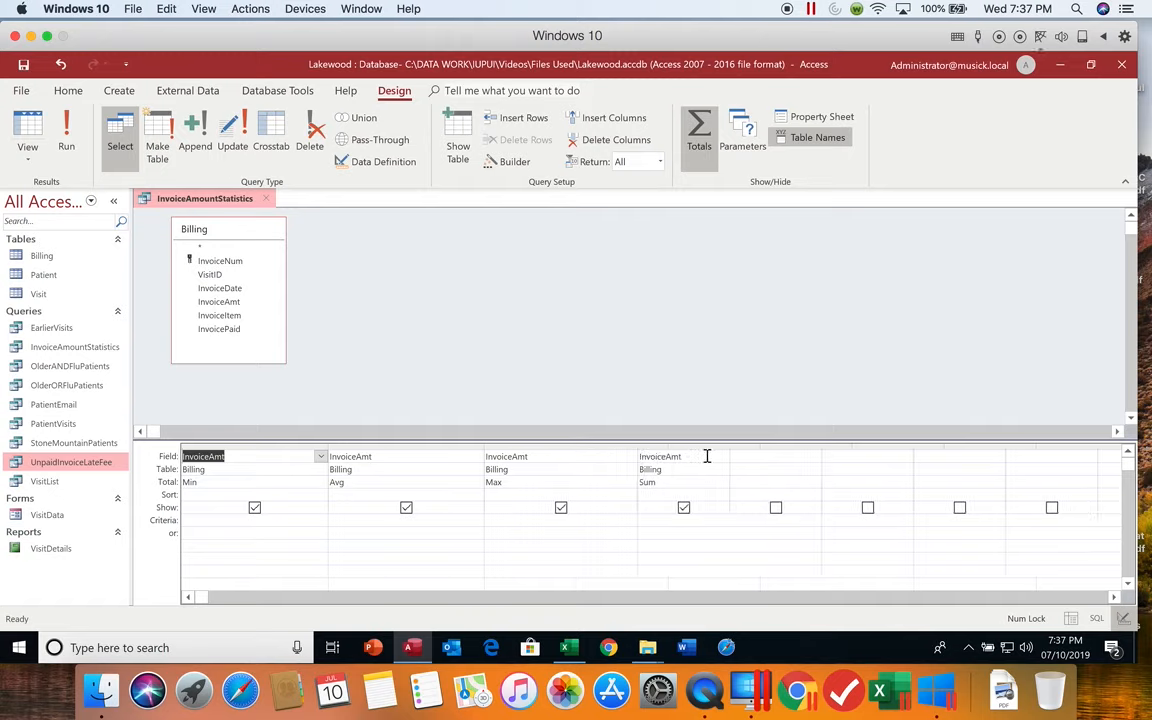
drag(730, 447, 804, 456)
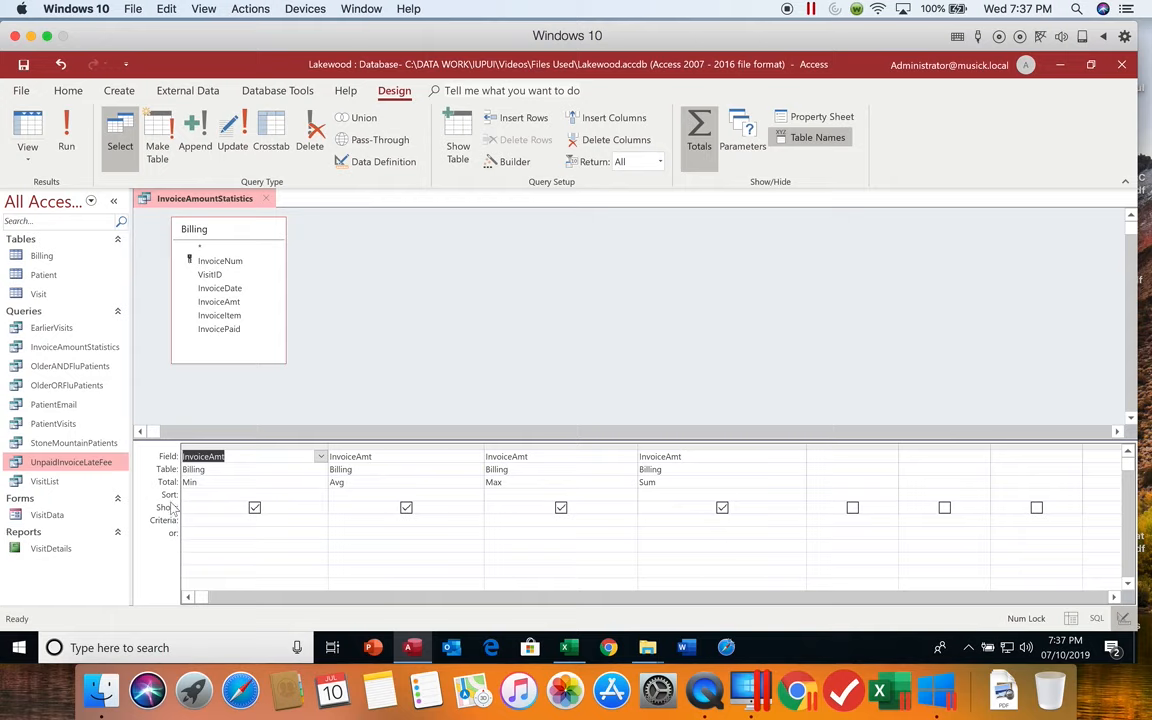
- Name the Min column MinimumInvoiceAmt and the Avg column AverageInvoiceAmt by prefixing each InvoiceAmt field with its alias and a colon
click(182, 456)
text(Minim)
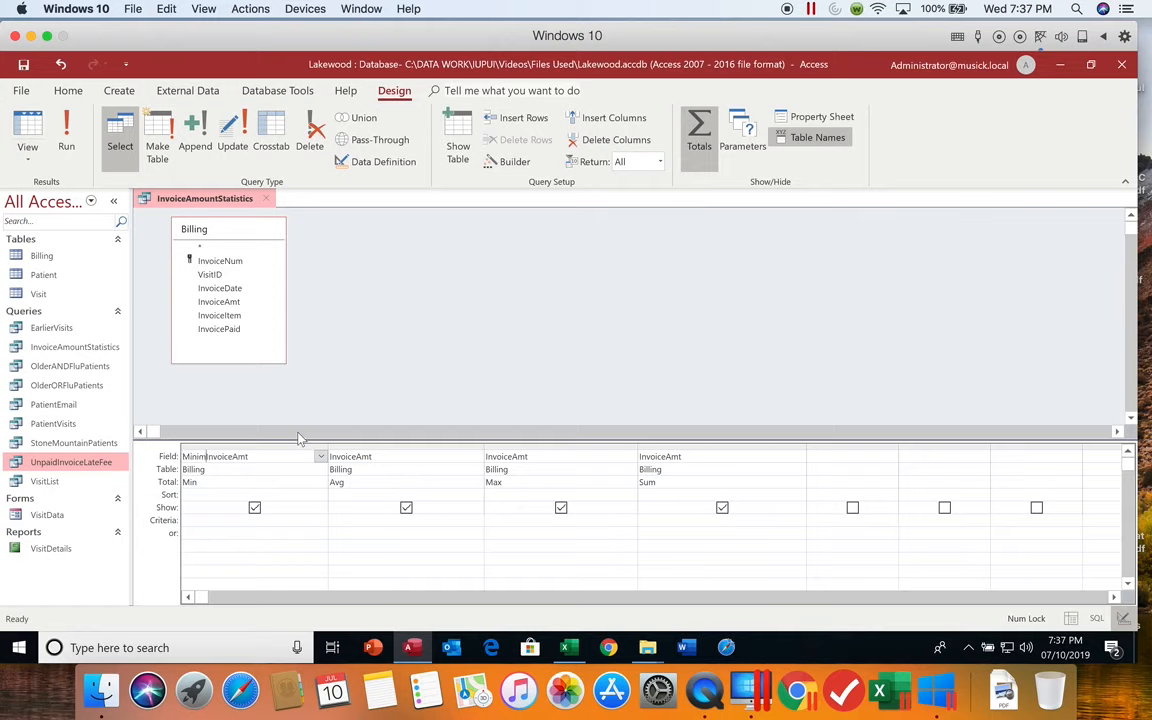
text(umInvoiceAmt: InvoiceAmt)
click(334, 456)
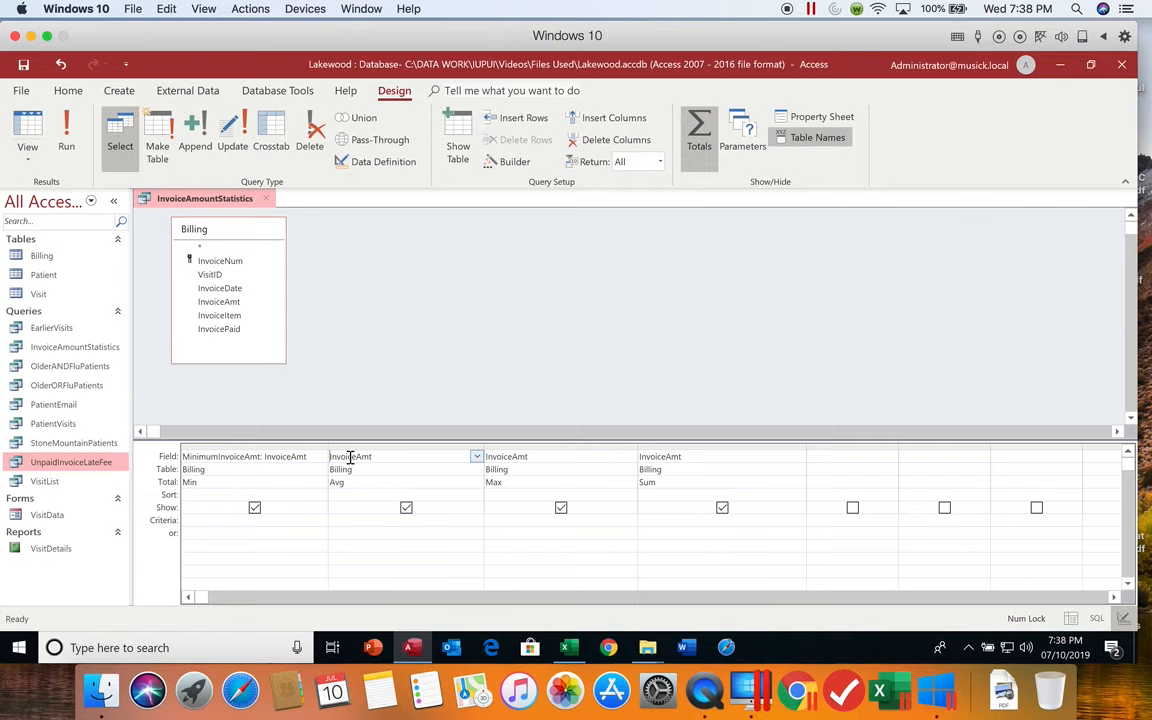
text(AverageInvoiceAmt: InvoiceAmt)
- Name the Max column MaximumInvoiceAmt and the Sum column TotalInvoiceAmt using field aliases
click(490, 462)
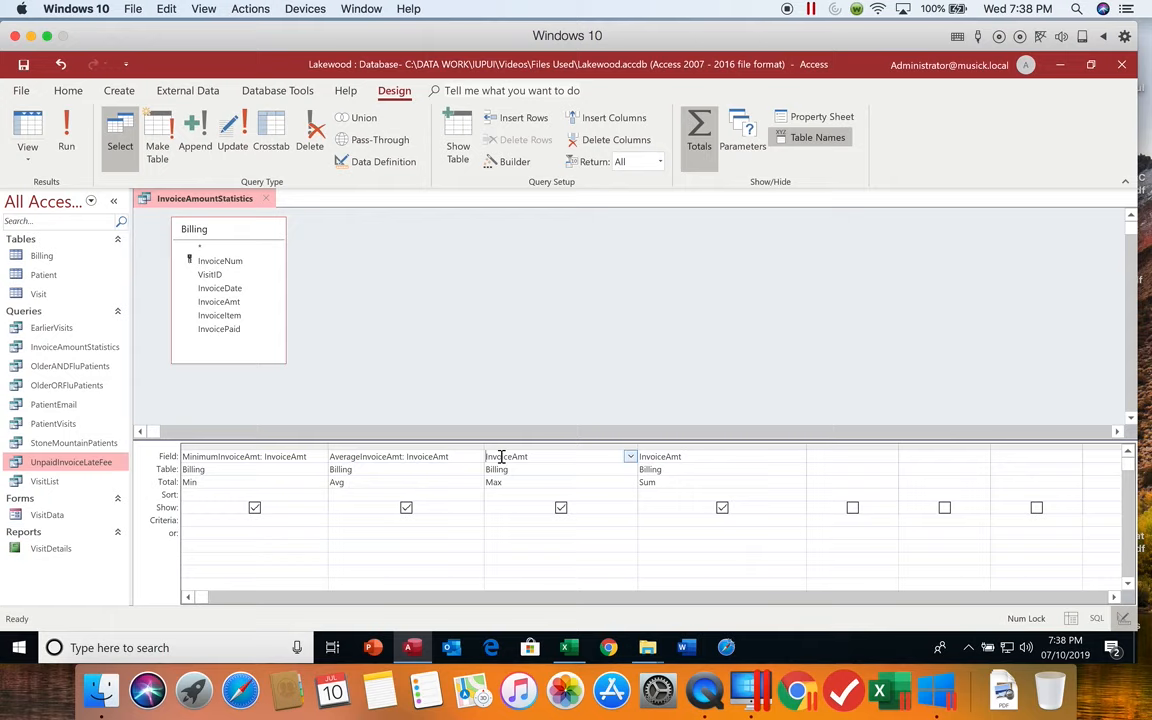
text(MaximumInvoiceAmt: InvoiceAmt)
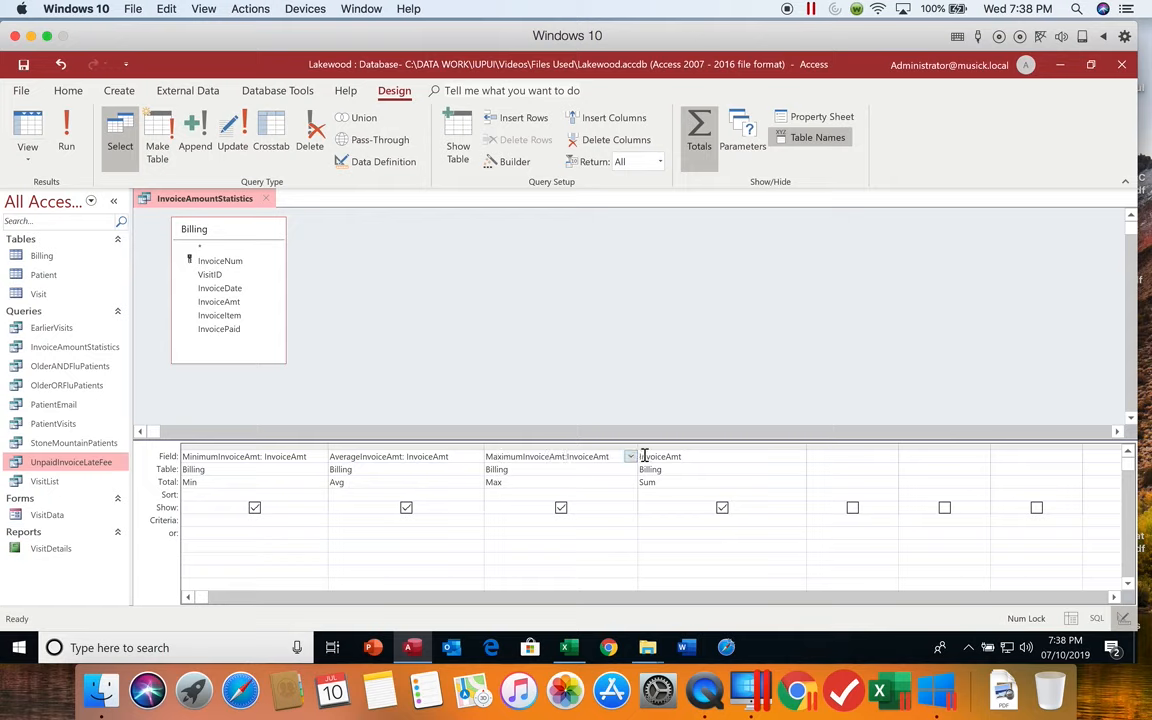
click(645, 456)
click(645, 456)
text(TotalInvo)
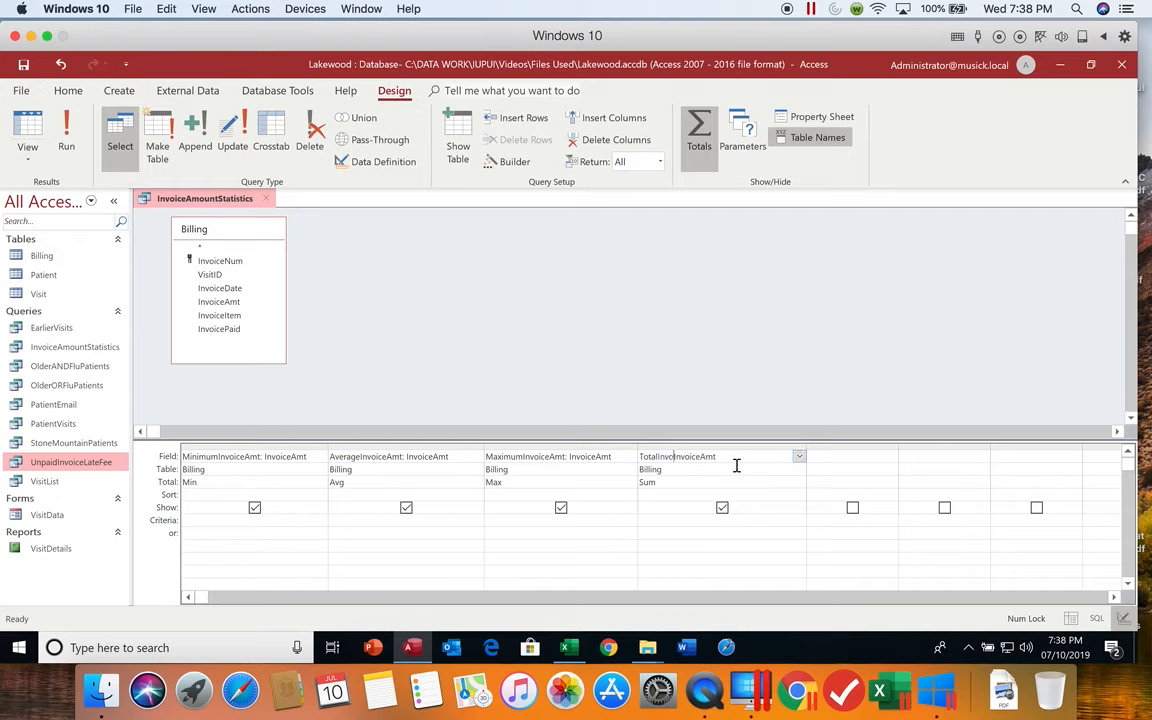
text(iceAmt:)
- Run the query and fit all four result columns to the width of their headings
click(66, 128)
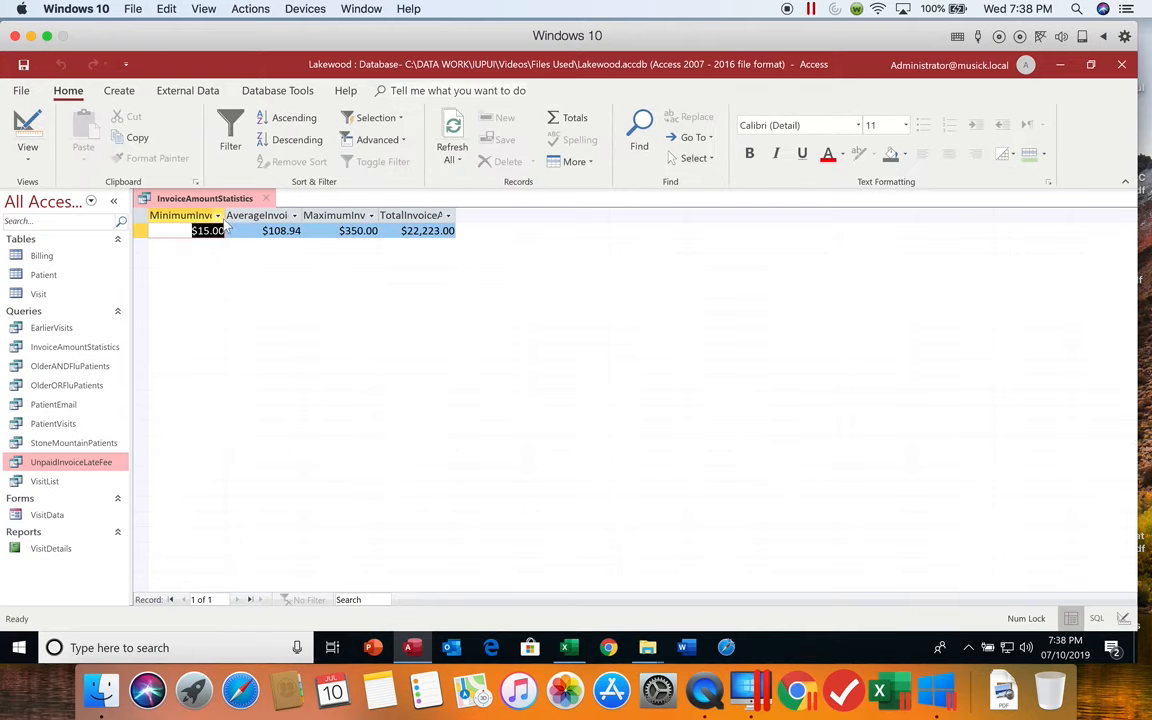
double_click(224, 215)
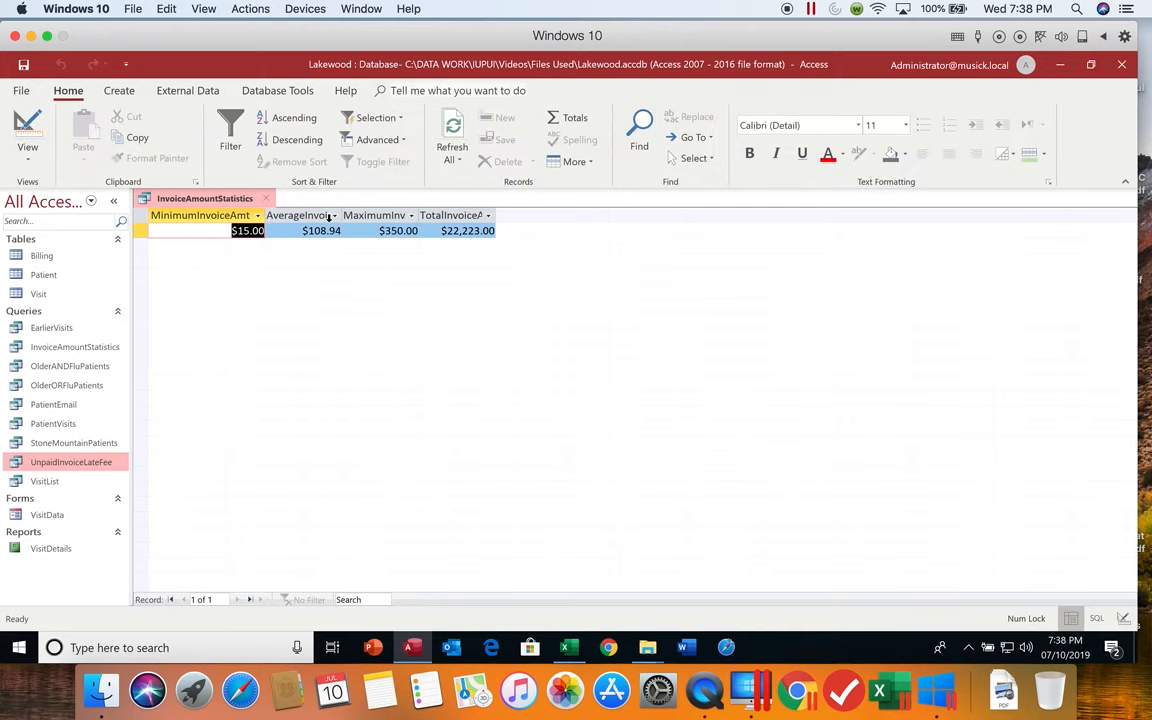
double_click(341, 216)
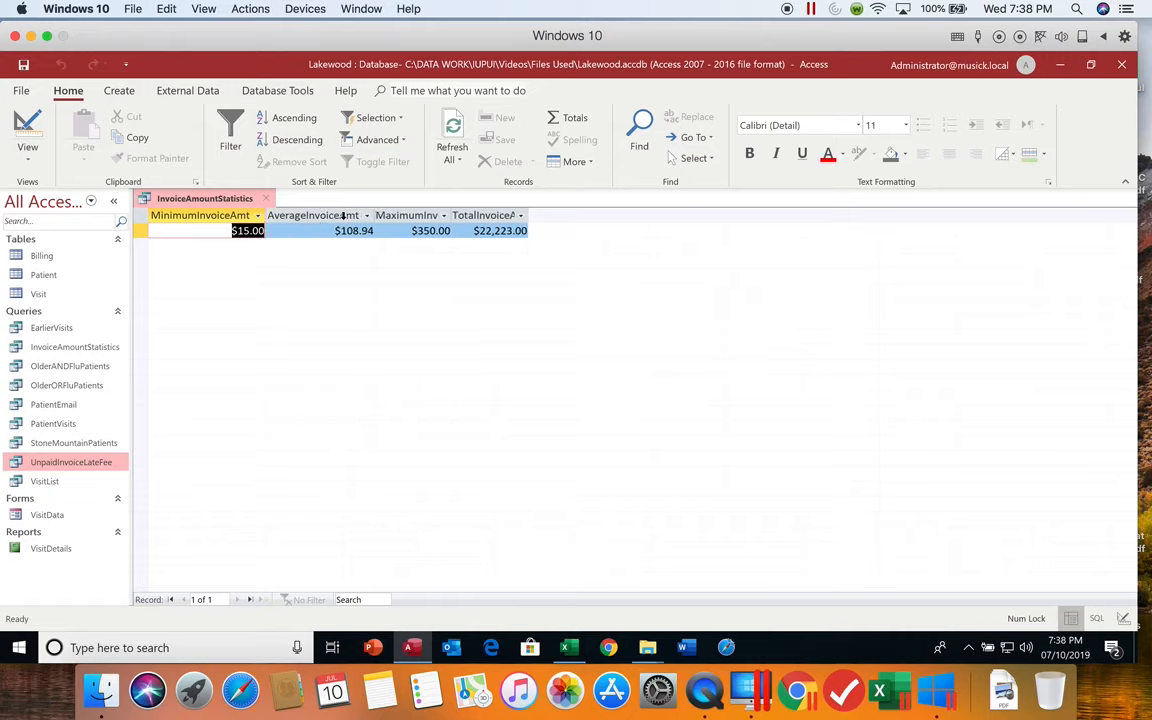
double_click(452, 215)
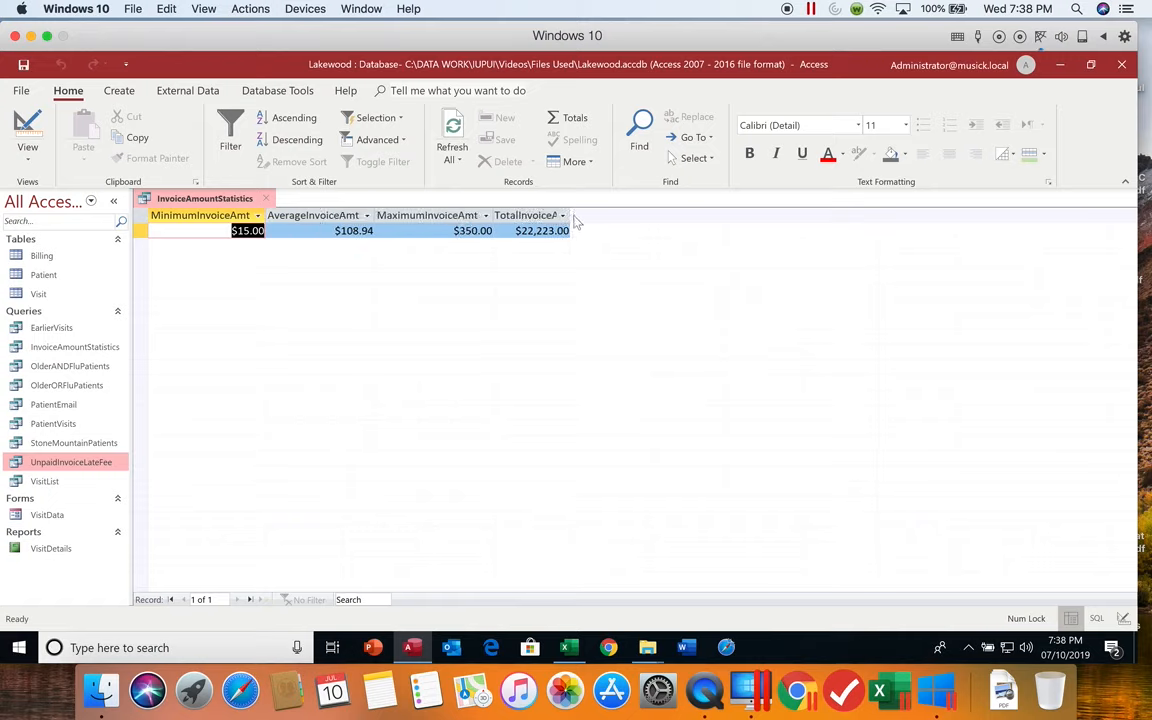
double_click(571, 216)
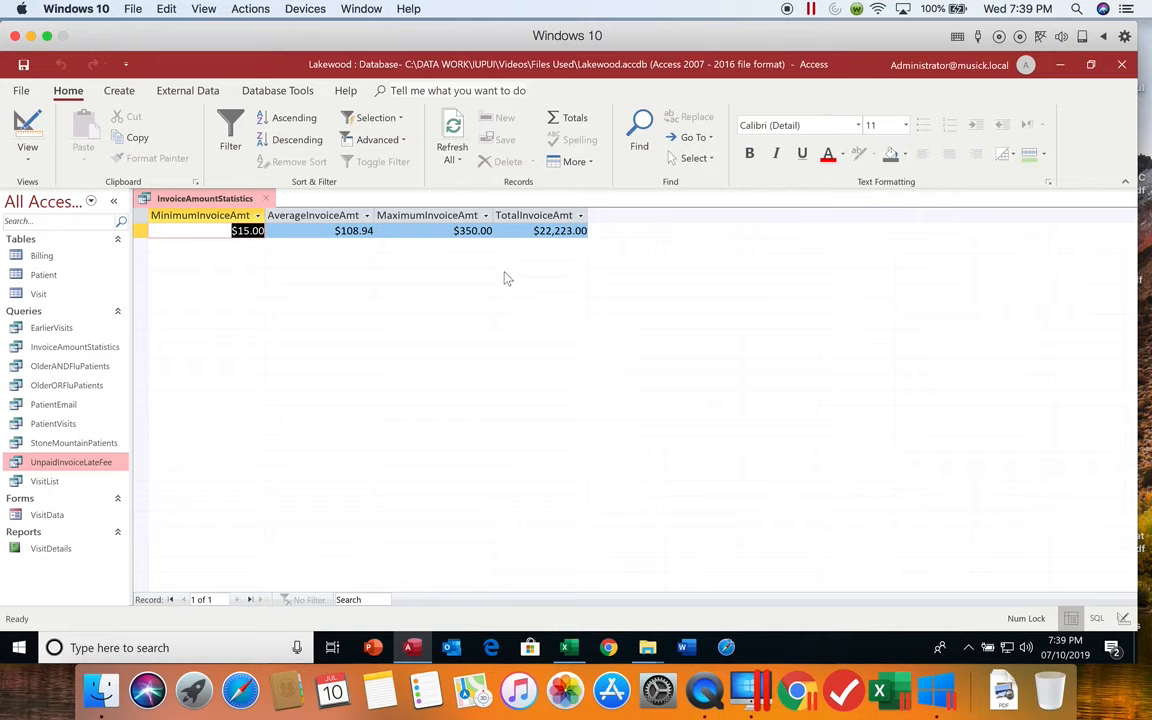
- In the query's design, set the MinimumInvoiceAmt column's Caption property to "Minimum Invoice Amt"
click(31, 122)
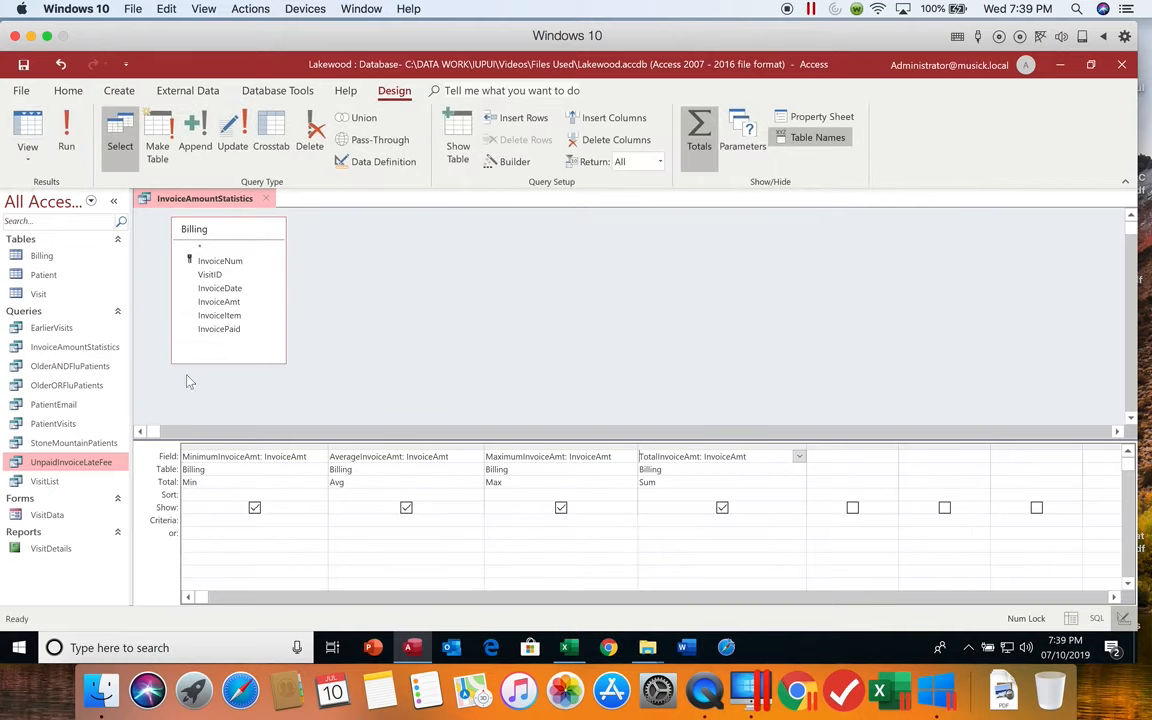
click(220, 456)
click(816, 118)
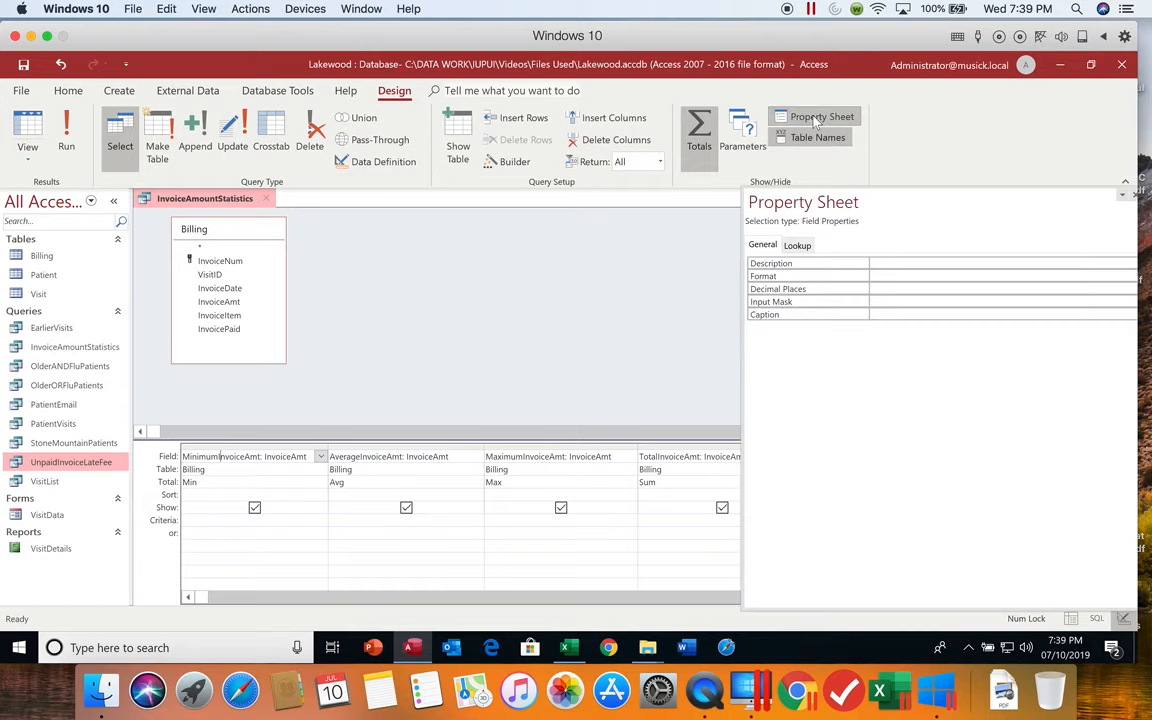
click(881, 314)
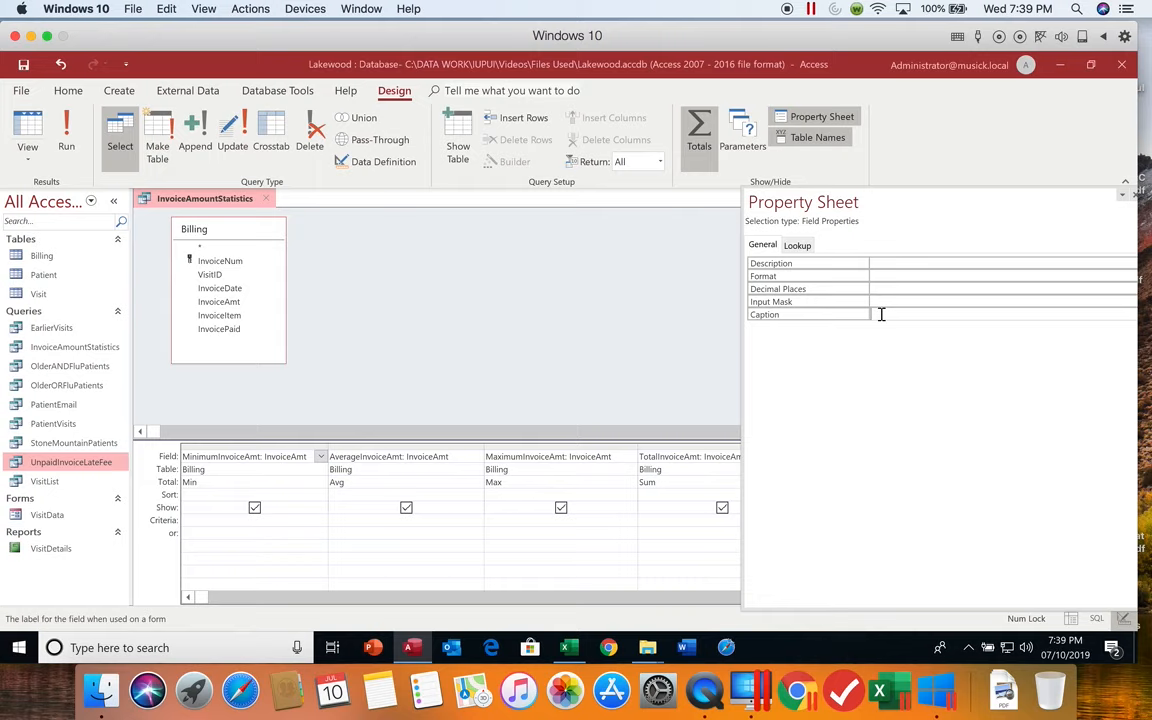
text(Minimum Invoice Amt)
- Set the Caption property to "Average Invoice Amt" for the AverageInvoiceAmt column and "Maximum Invoice Amt" for the MaximumInvoiceAmt column
click(363, 460)
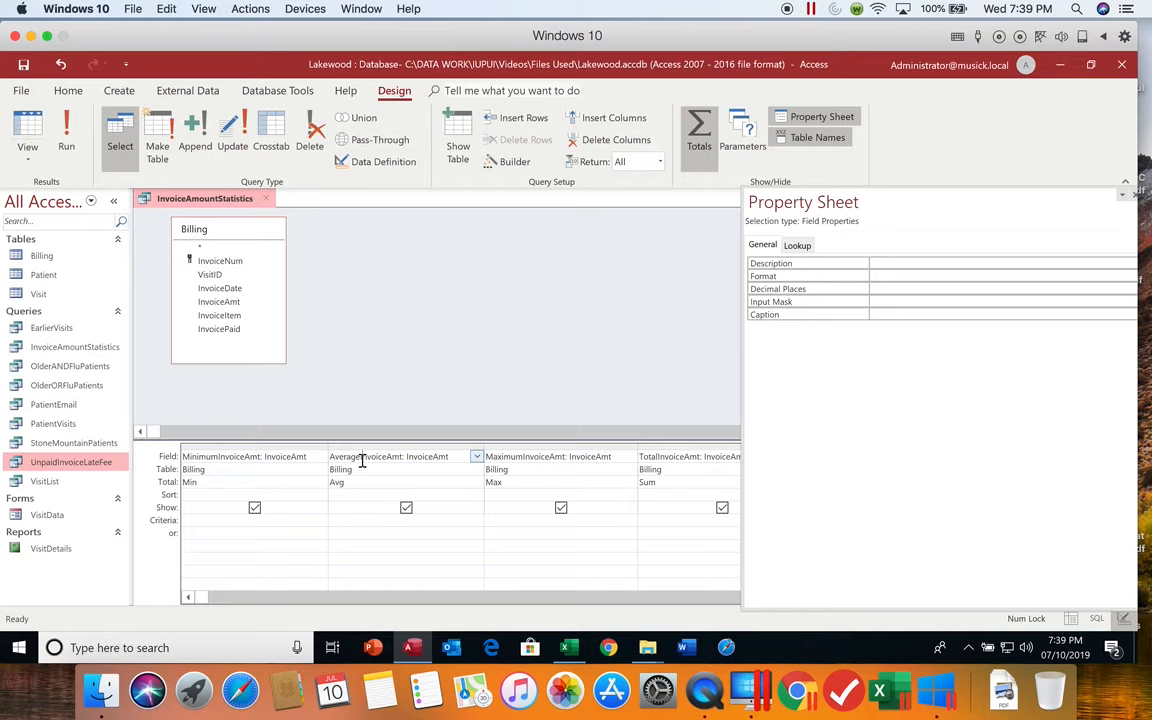
click(882, 314)
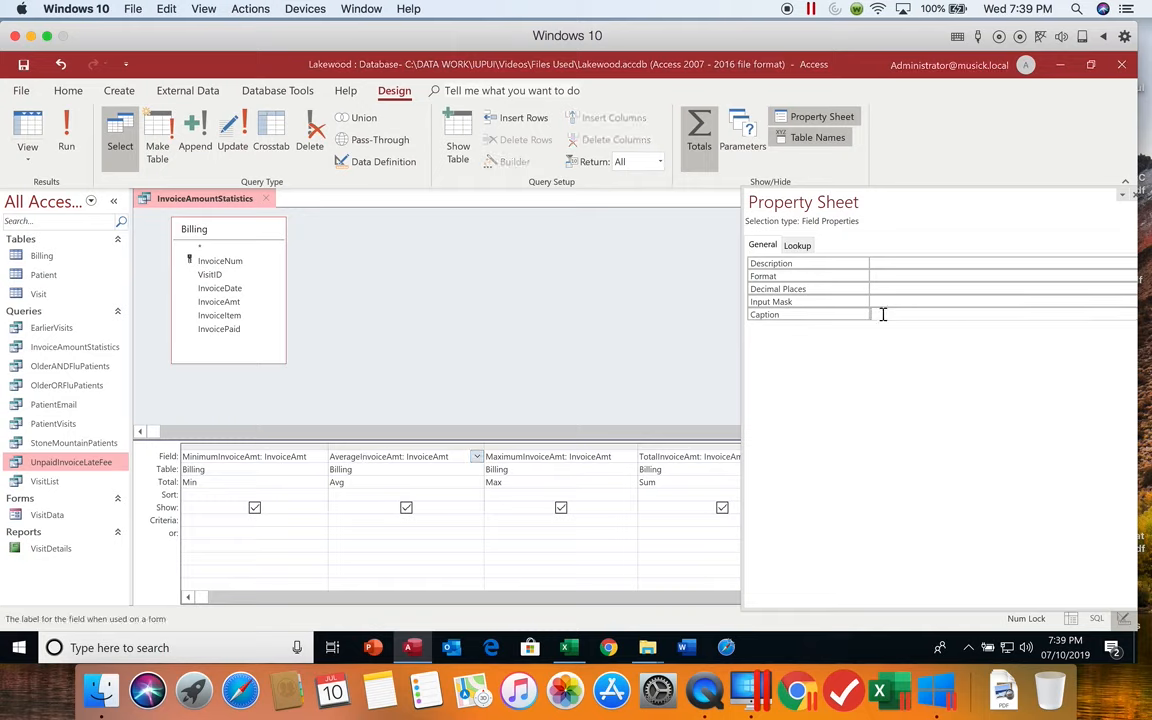
text(Average Invoice Amt)
click(525, 457)
click(878, 314)
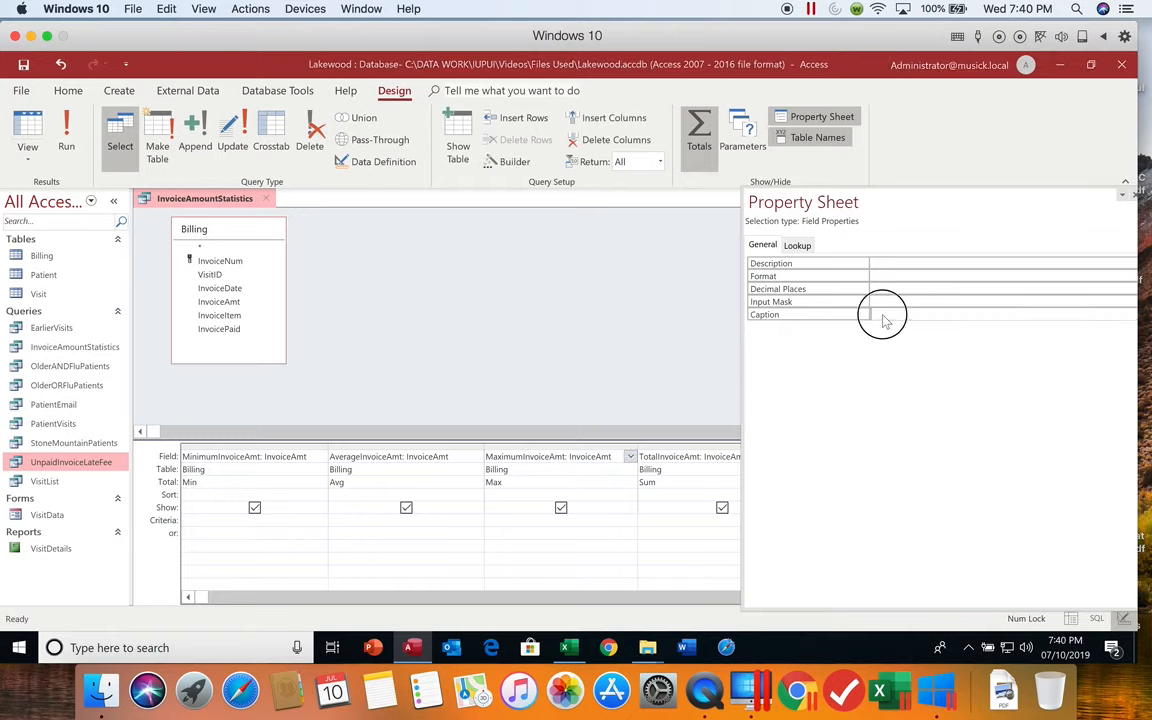
text(Ma)
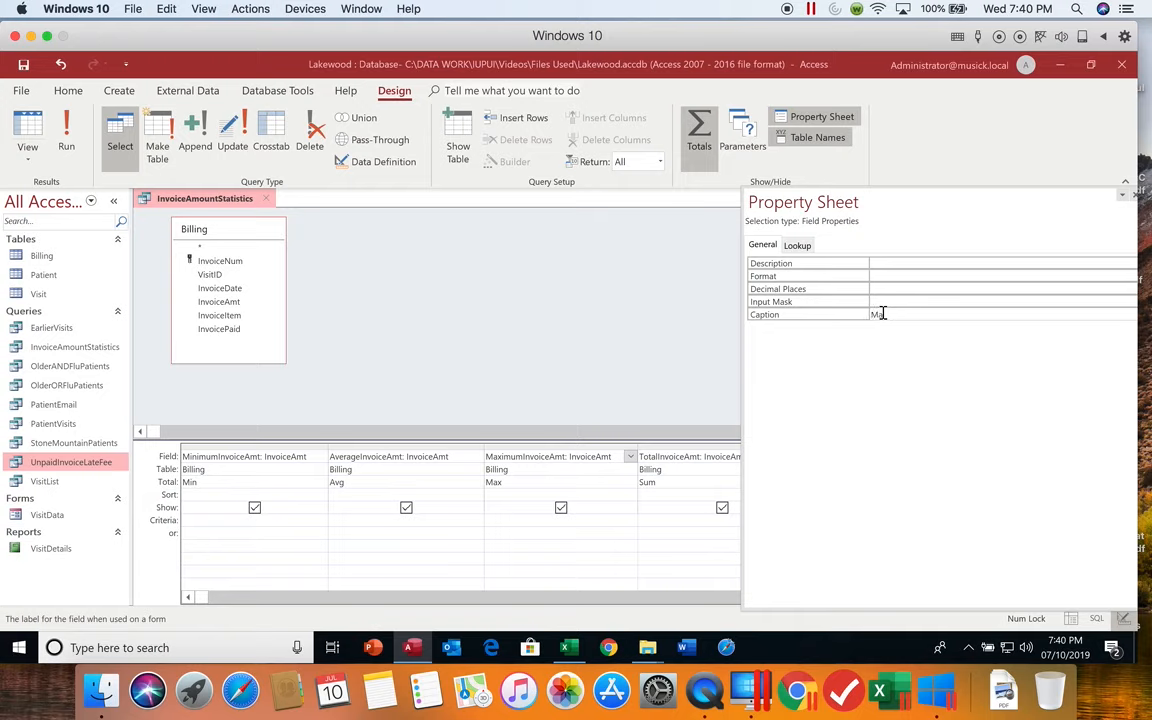
text(ximum Invoice Amt)
- Set the TotalInvoiceAmt column's Caption property to "Total Invoice Amt"
click(694, 458)
click(883, 311)
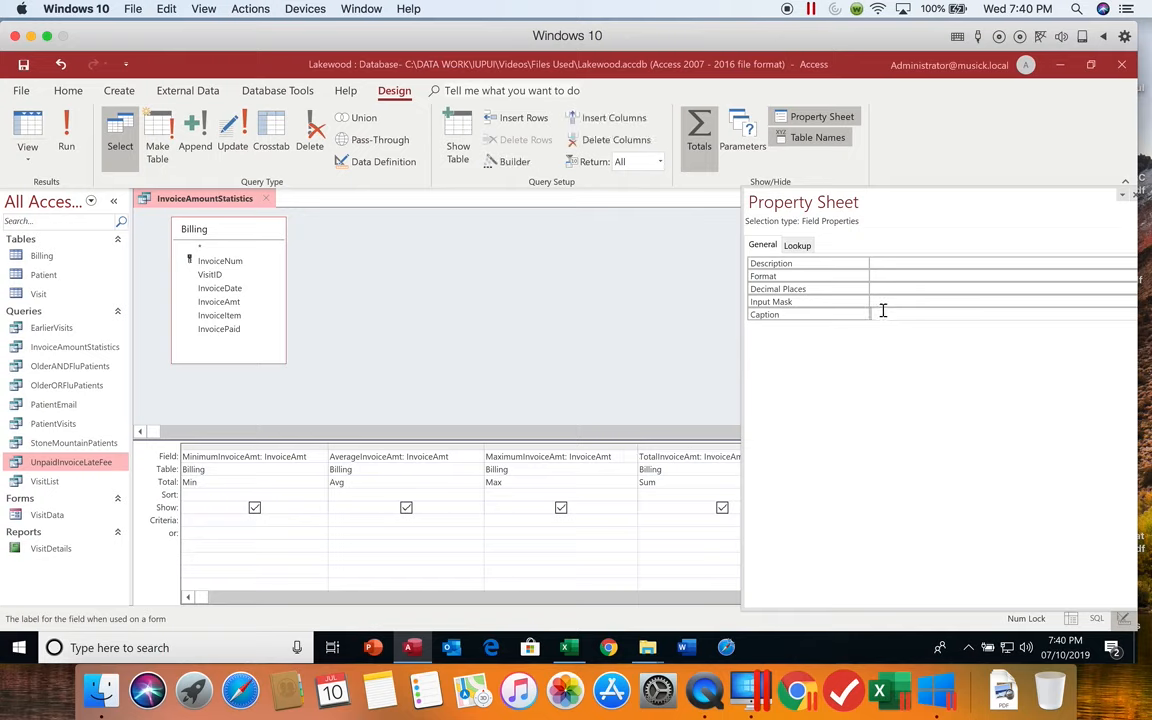
text(Total Invoice Amt)
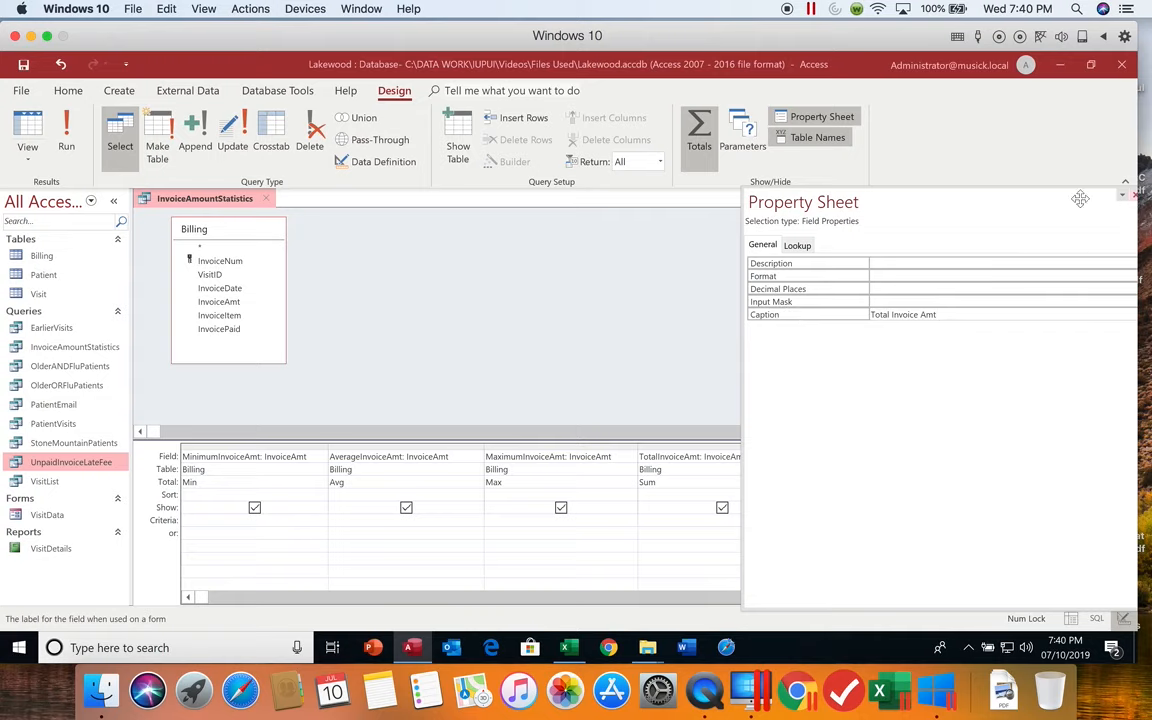
- Run the query, fit all four result columns to their captions and save the query
click(64, 138)
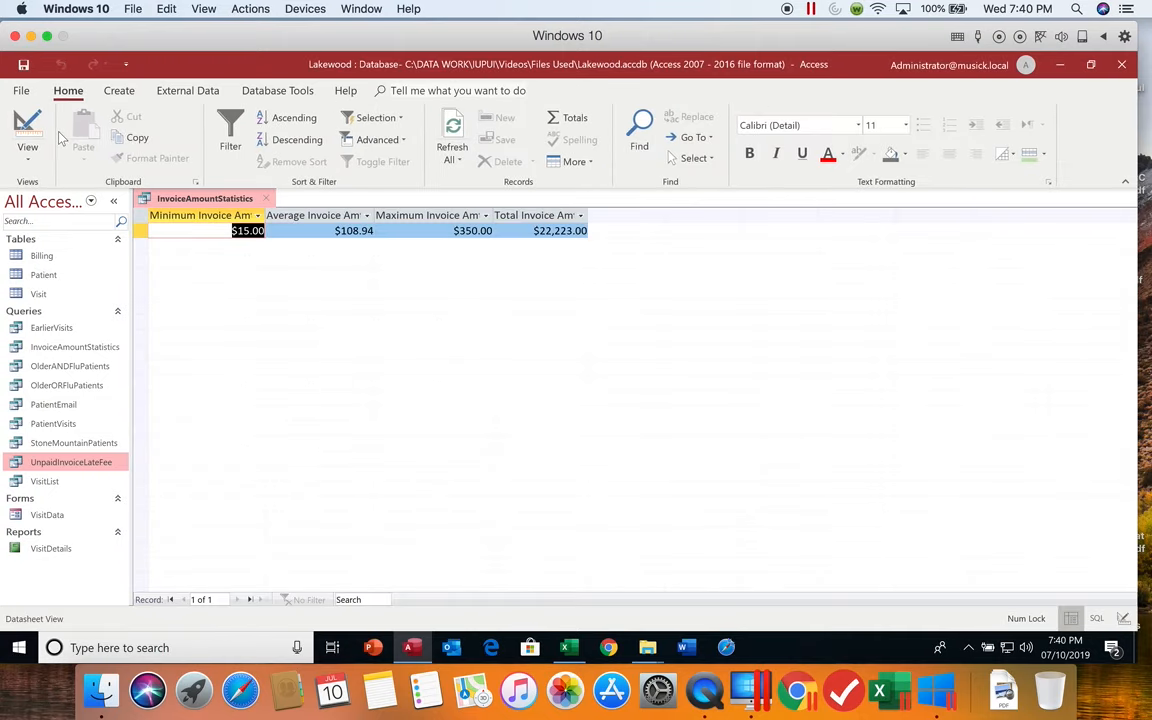
double_click(262, 216)
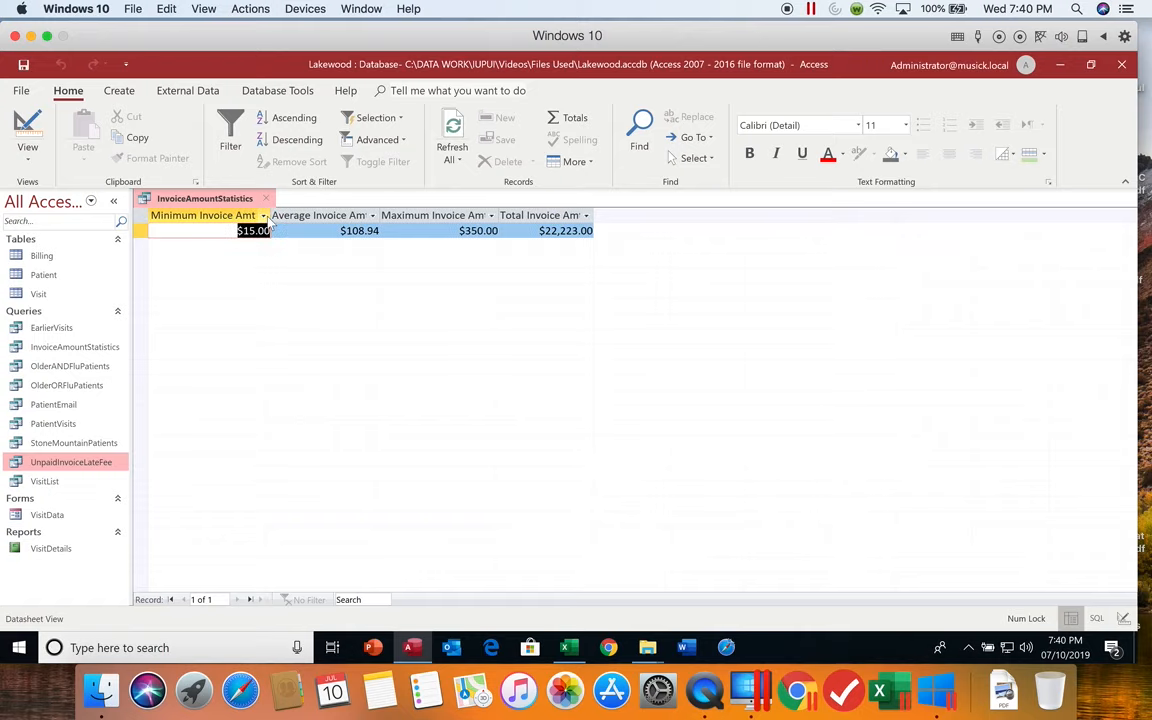
double_click(378, 216)
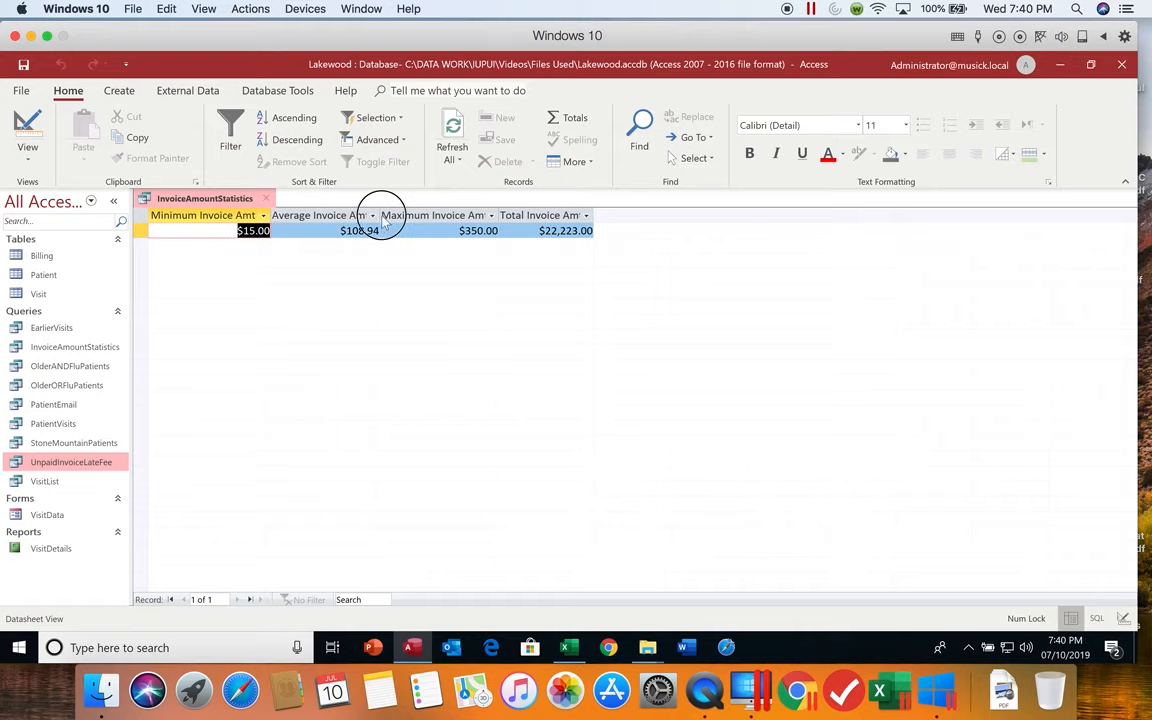
double_click(502, 216)
double_click(604, 215)
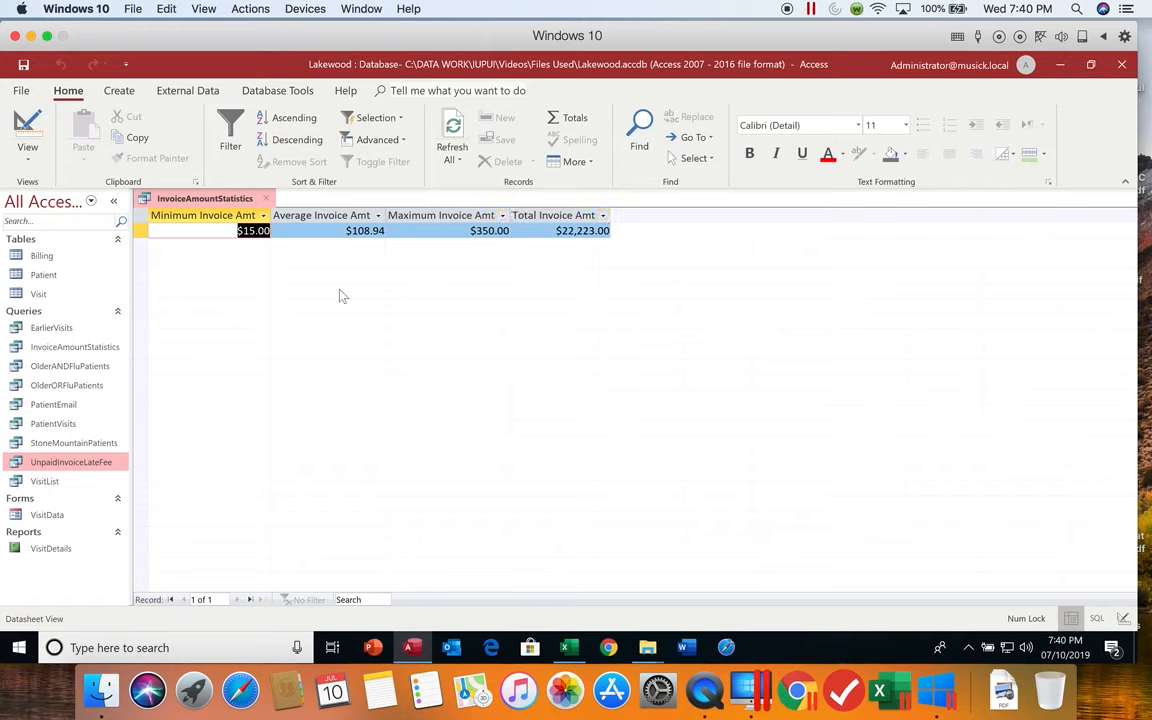
click(24, 67)
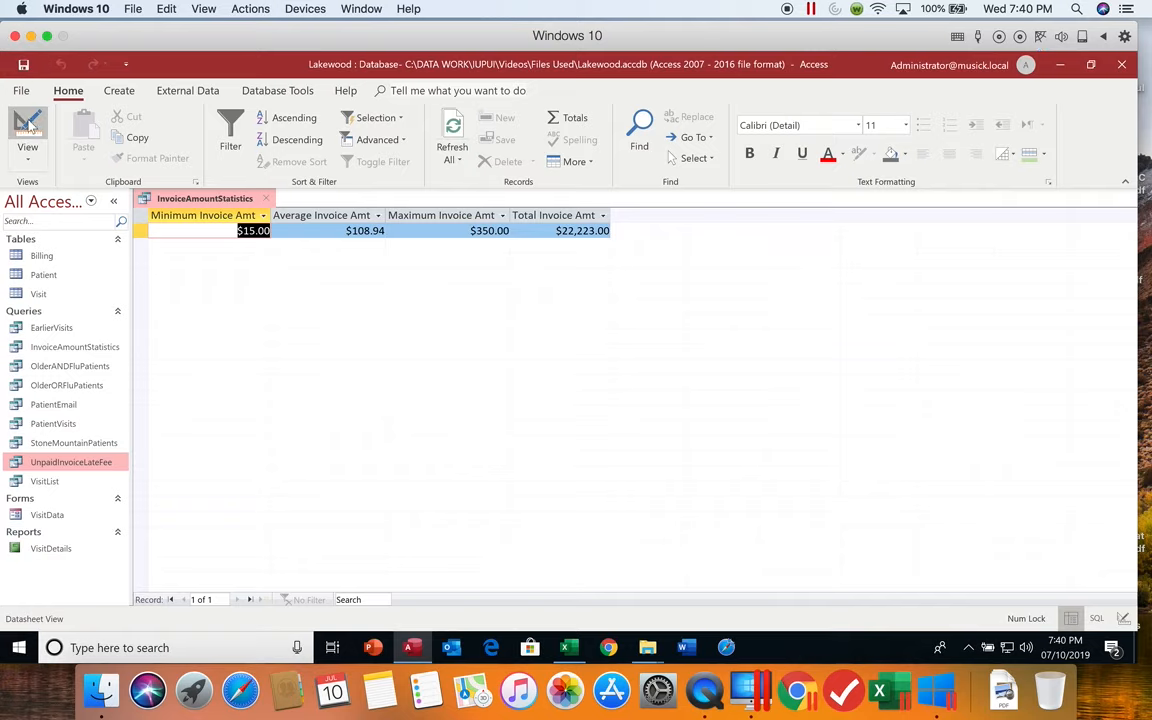
- Return to the query's design, close the Property Sheet and close the InvoiceAmountStatistics query
click(28, 122)
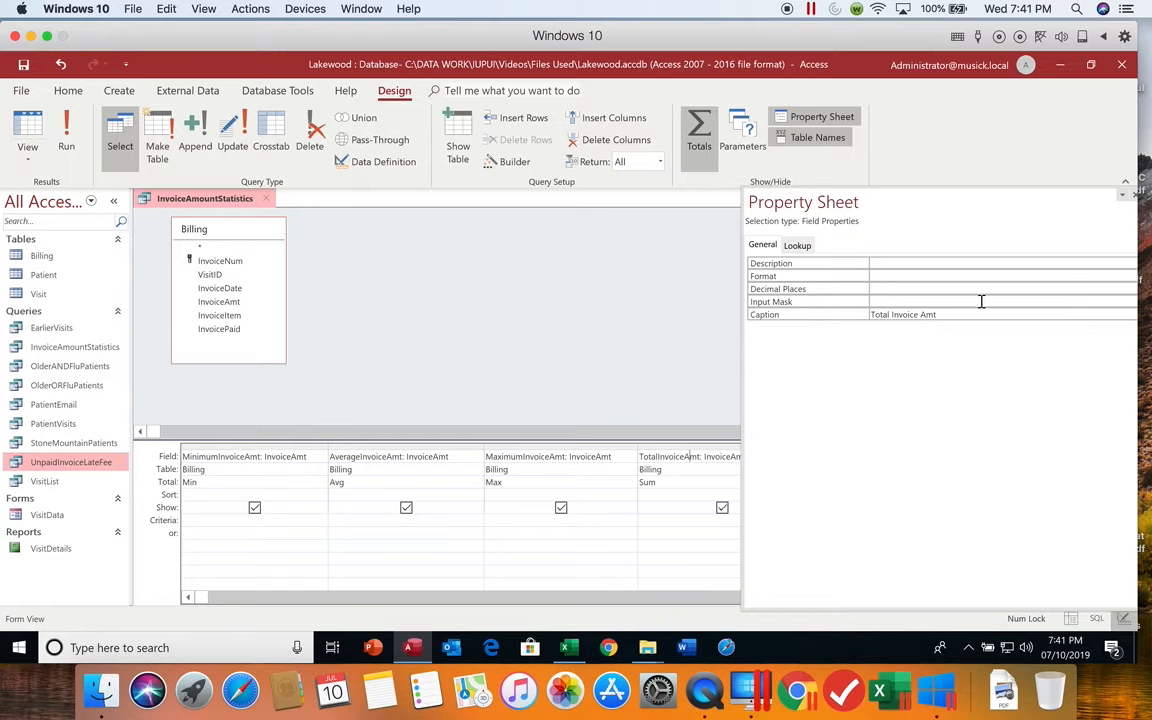
click(1128, 195)
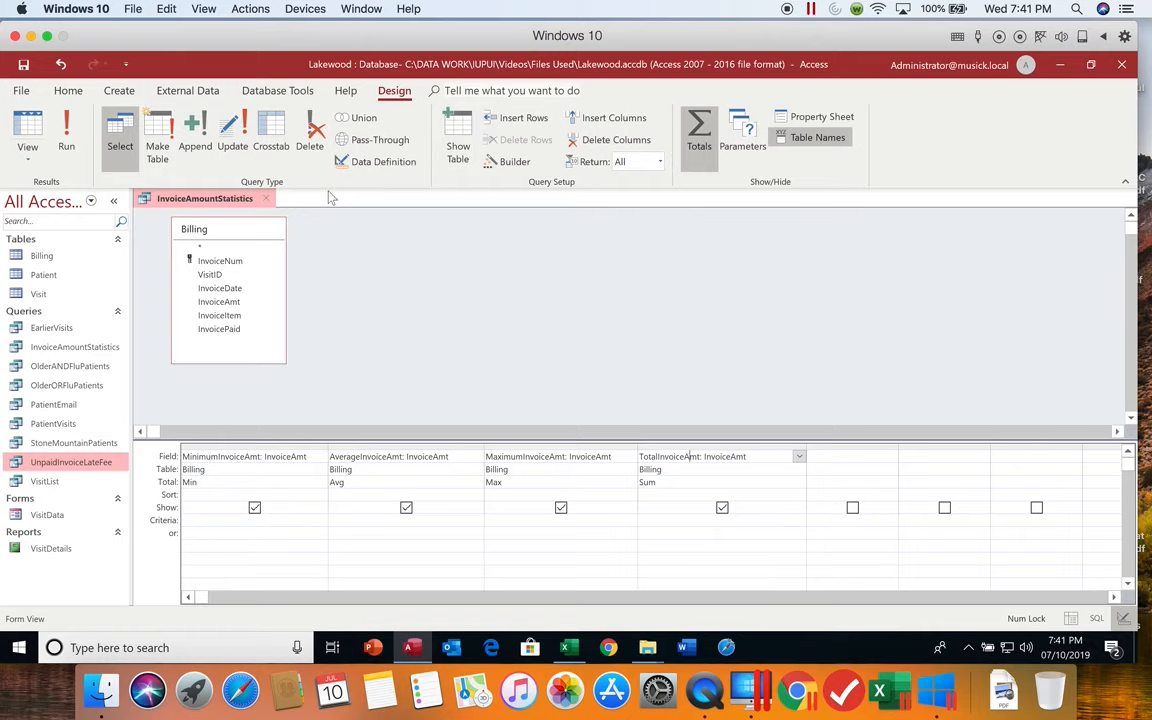
click(266, 199)
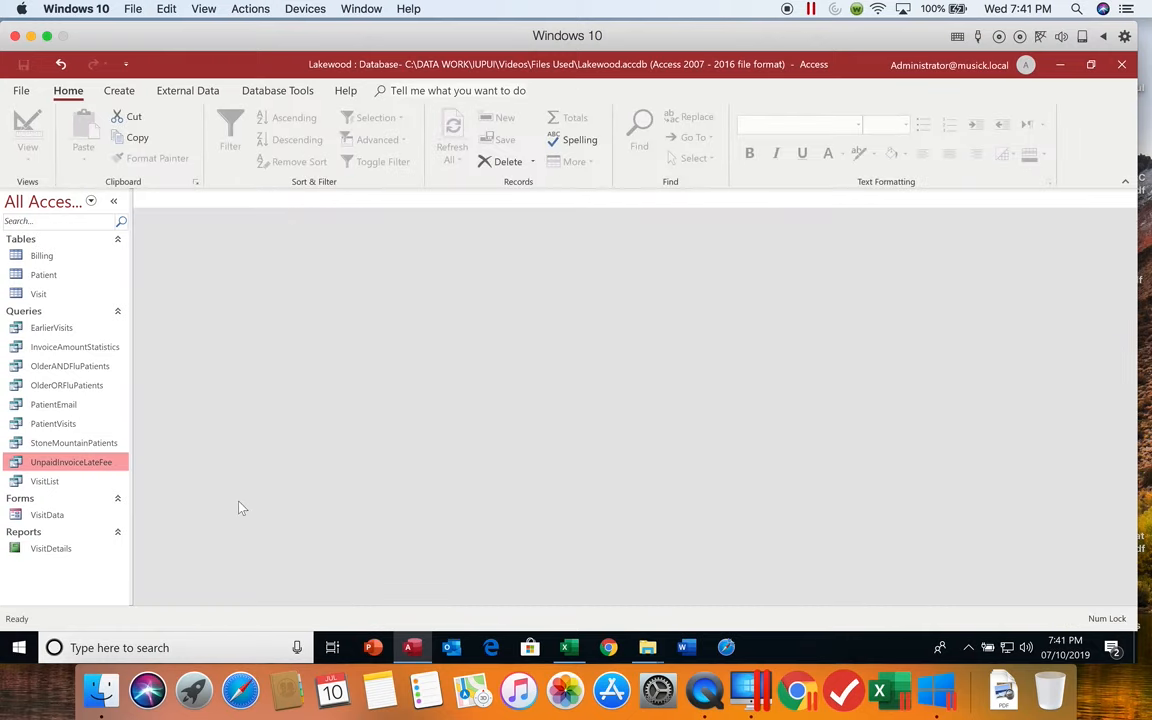
- Copy the InvoiceAmountStatistics query and paste it among the database objects
click(96, 350)
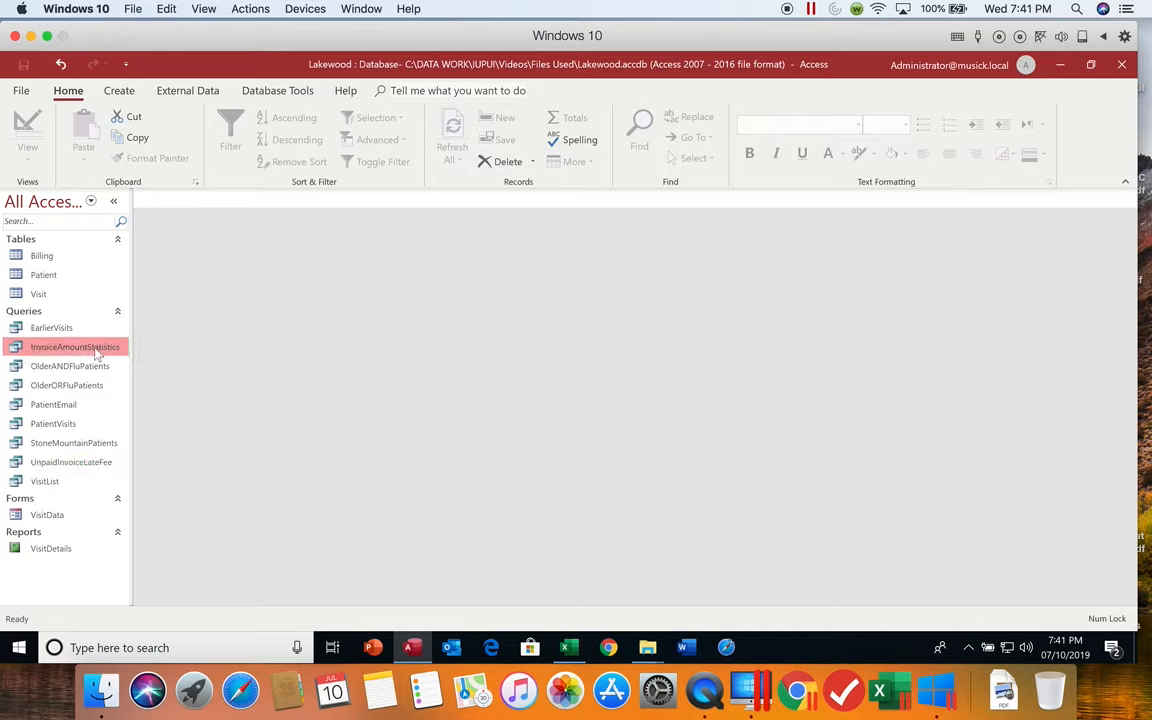
right_click(97, 350)
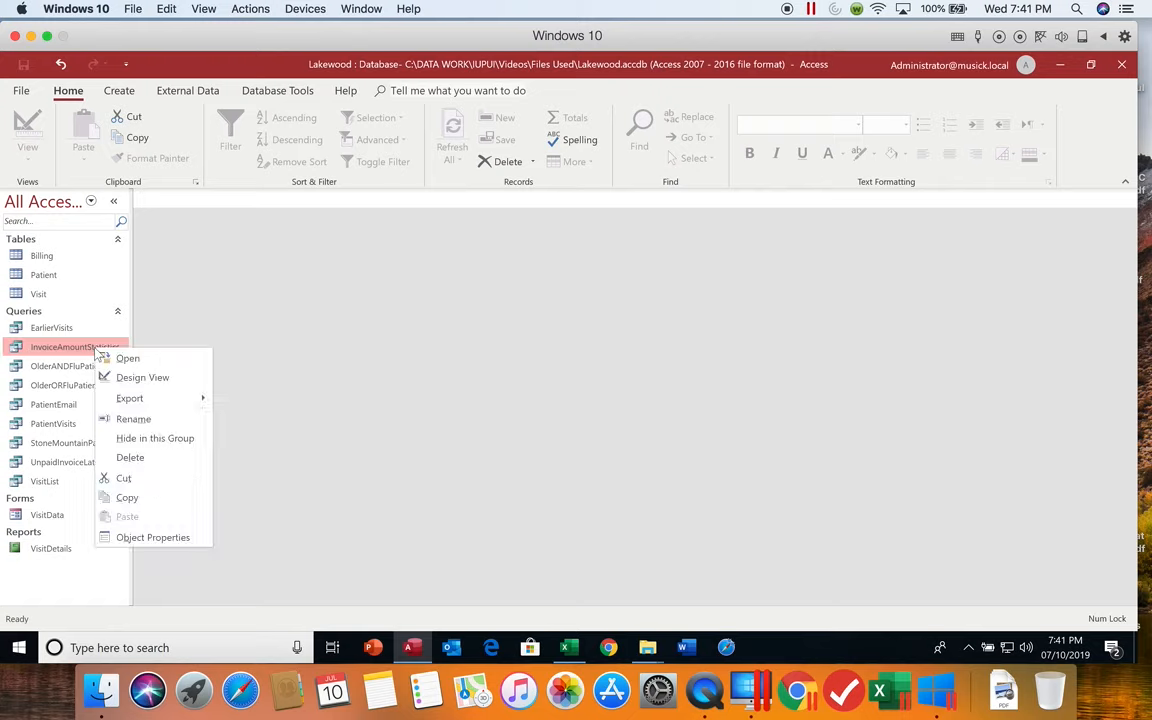
click(127, 498)
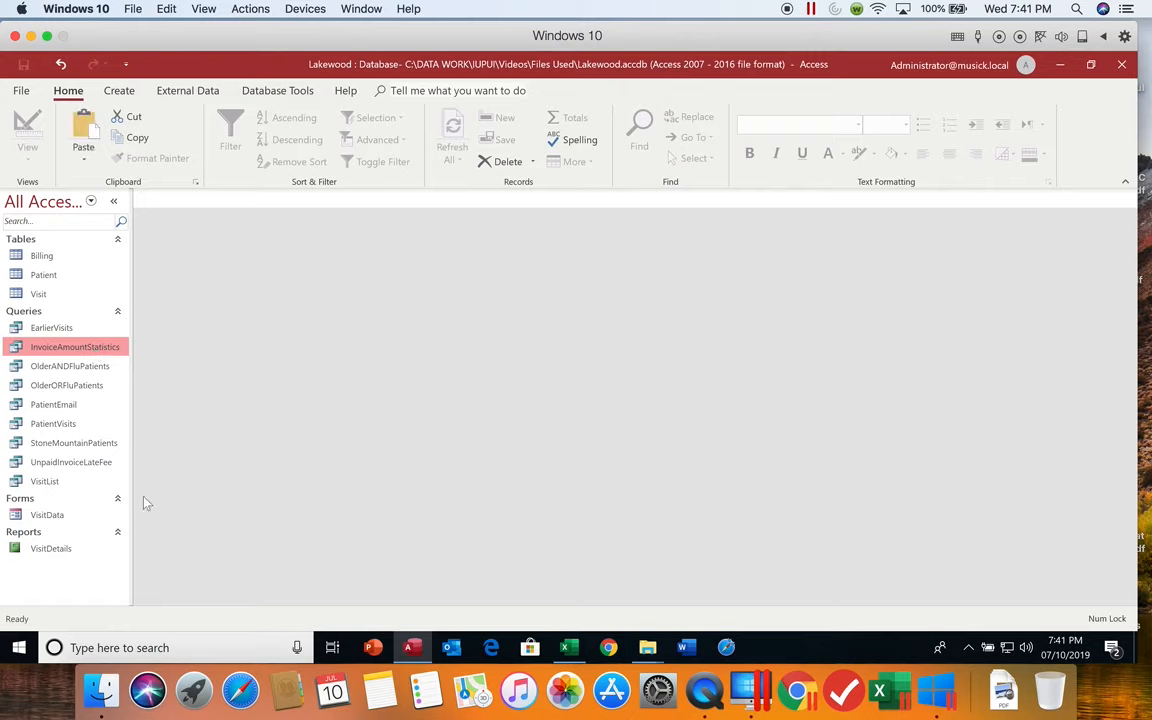
right_click(45, 598)
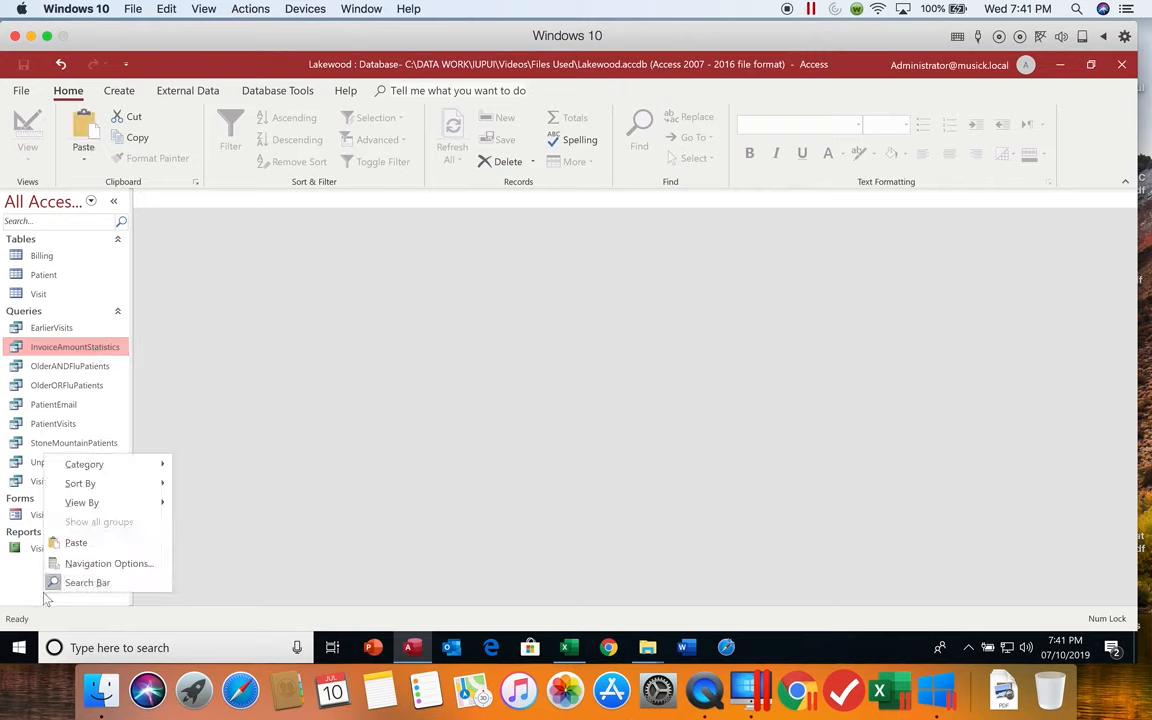
click(78, 545)
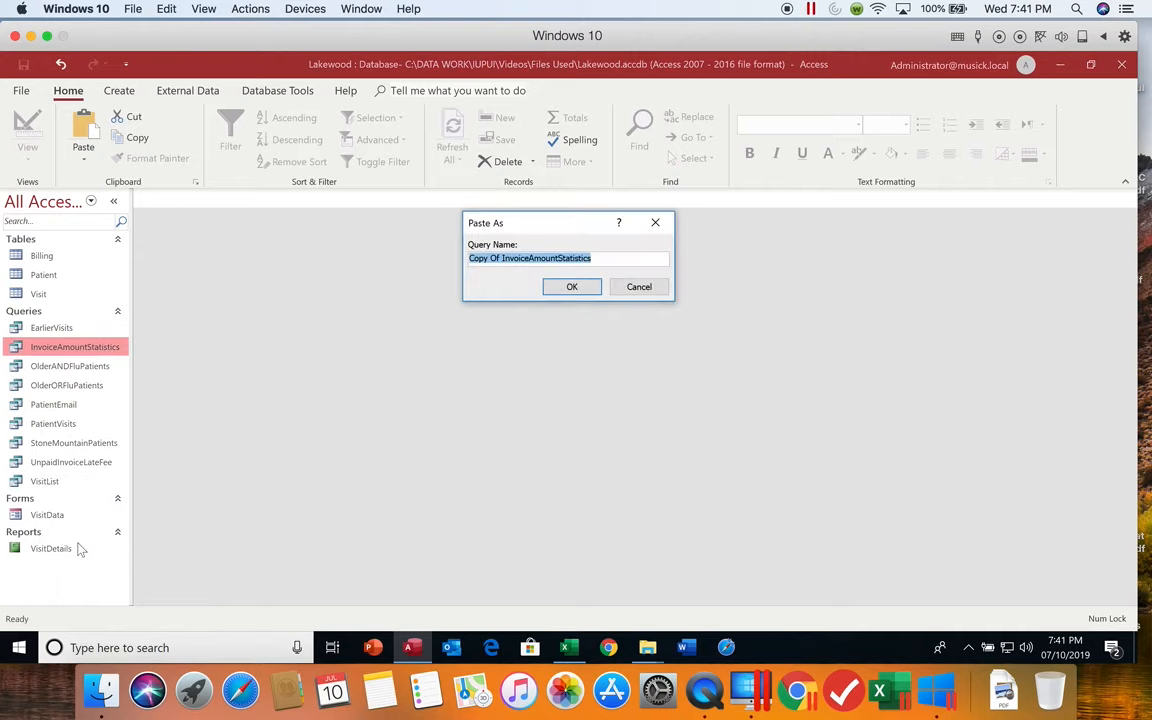
- Name the pasted query InvoiceAmountStatisticsByWalkIn and confirm the copy
click(503, 260)
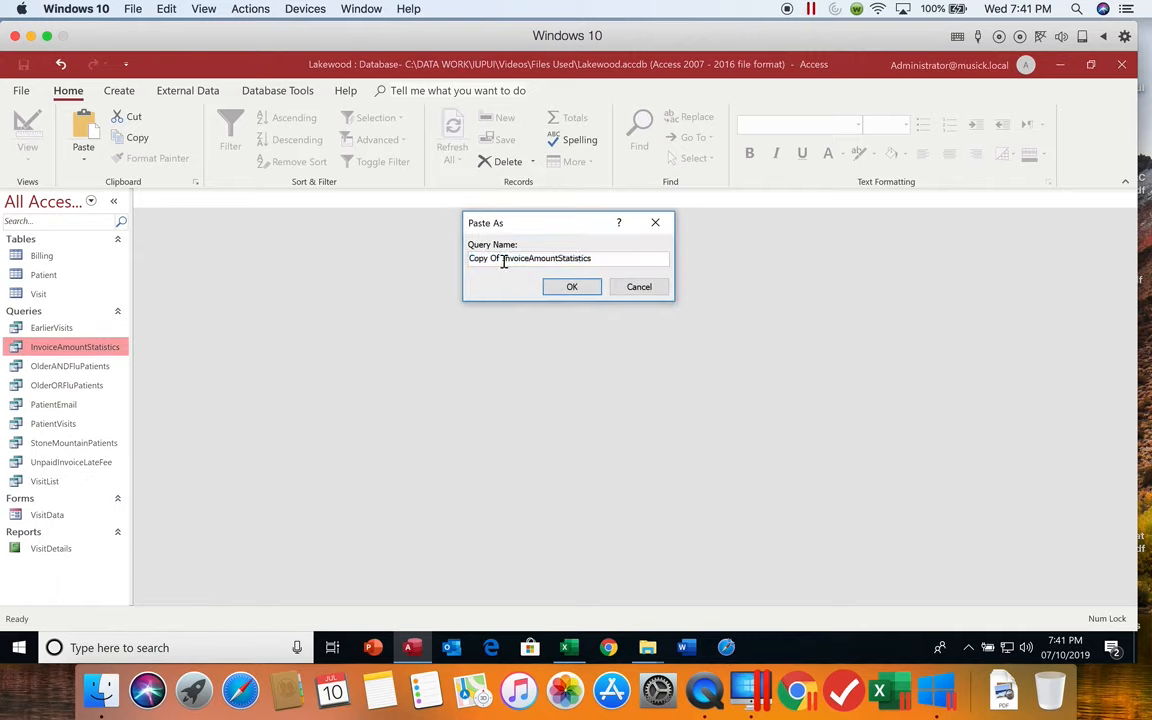
drag(502, 259, 443, 270)
key(BackSpace)
click(576, 257)
text(ByWalkin)
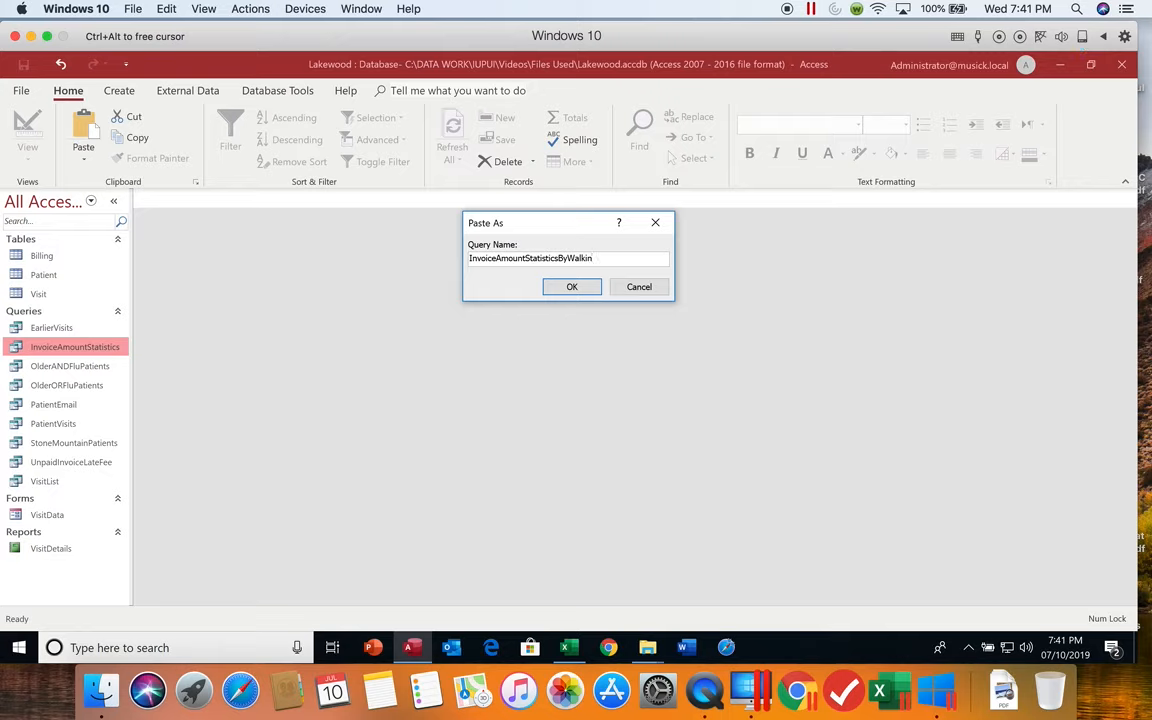
key(BackSpace)
key(BackSpace)
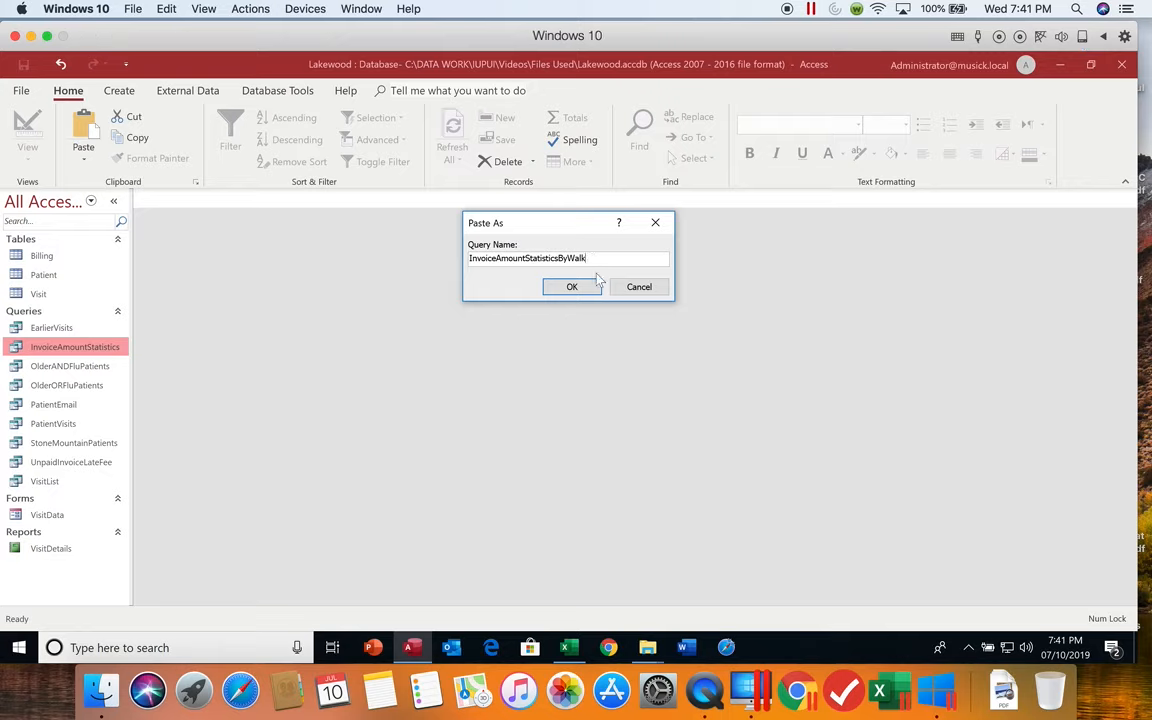
text(In)
click(566, 288)
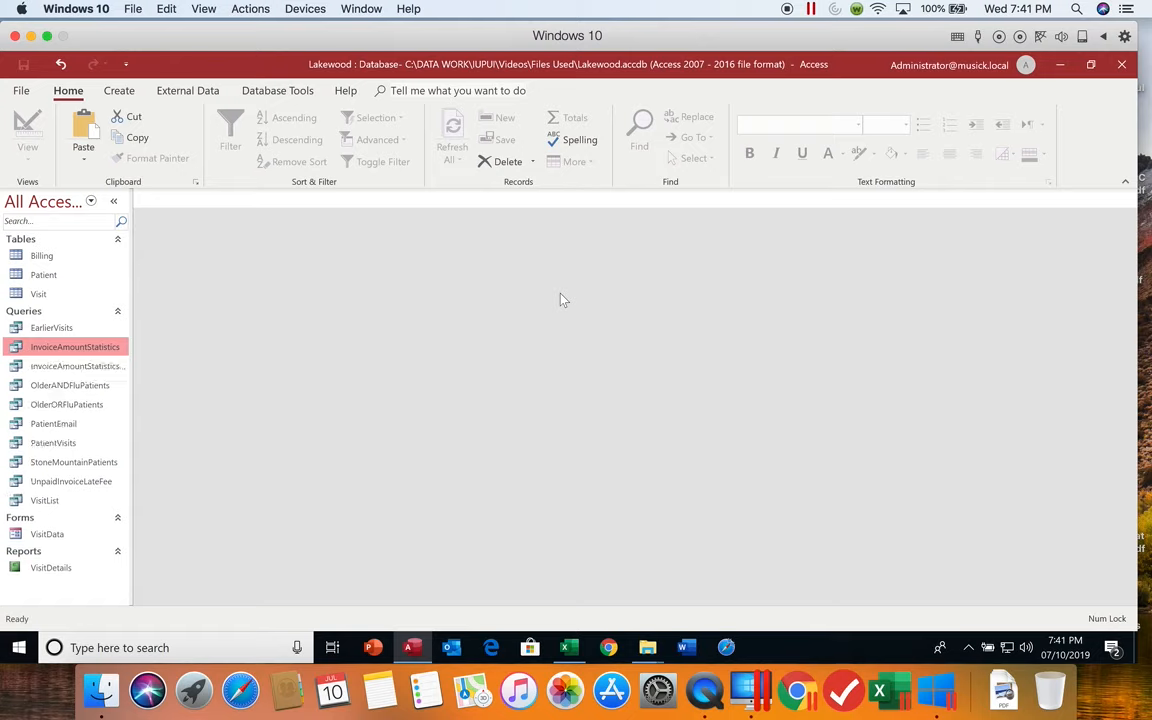
- Widen the object list enough to show full query names and open the InvoiceAmountStatisticsByWalkIn query
click(135, 430)
drag(135, 430, 167, 430)
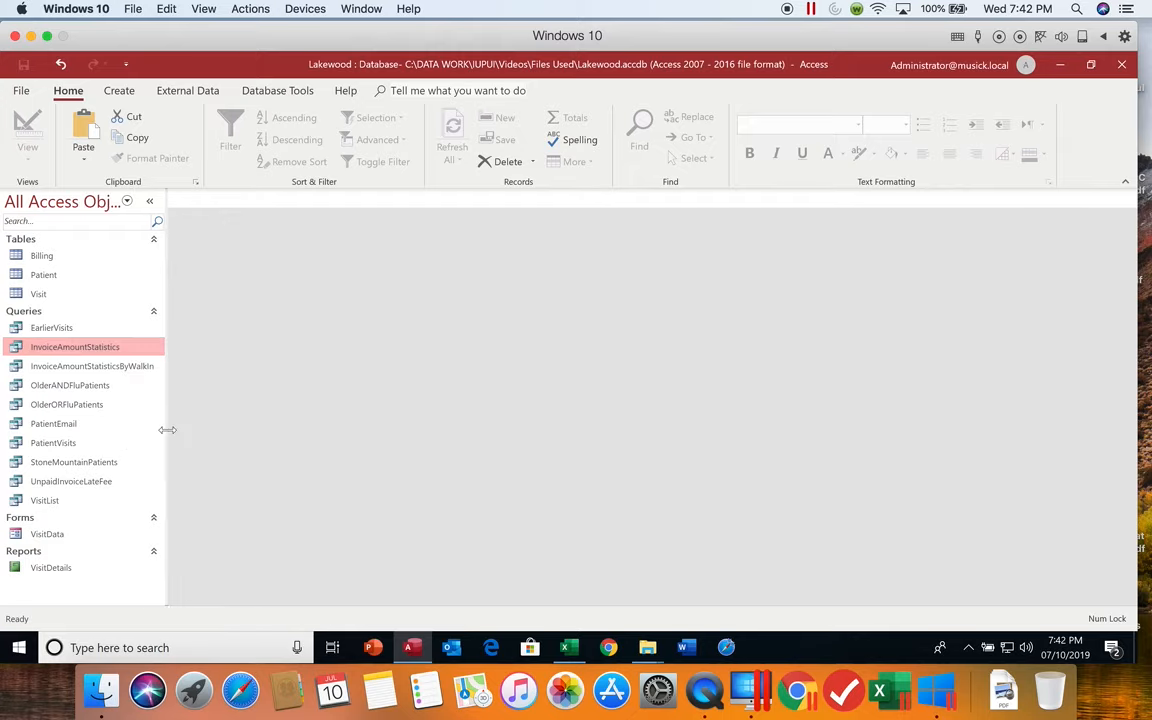
click(122, 370)
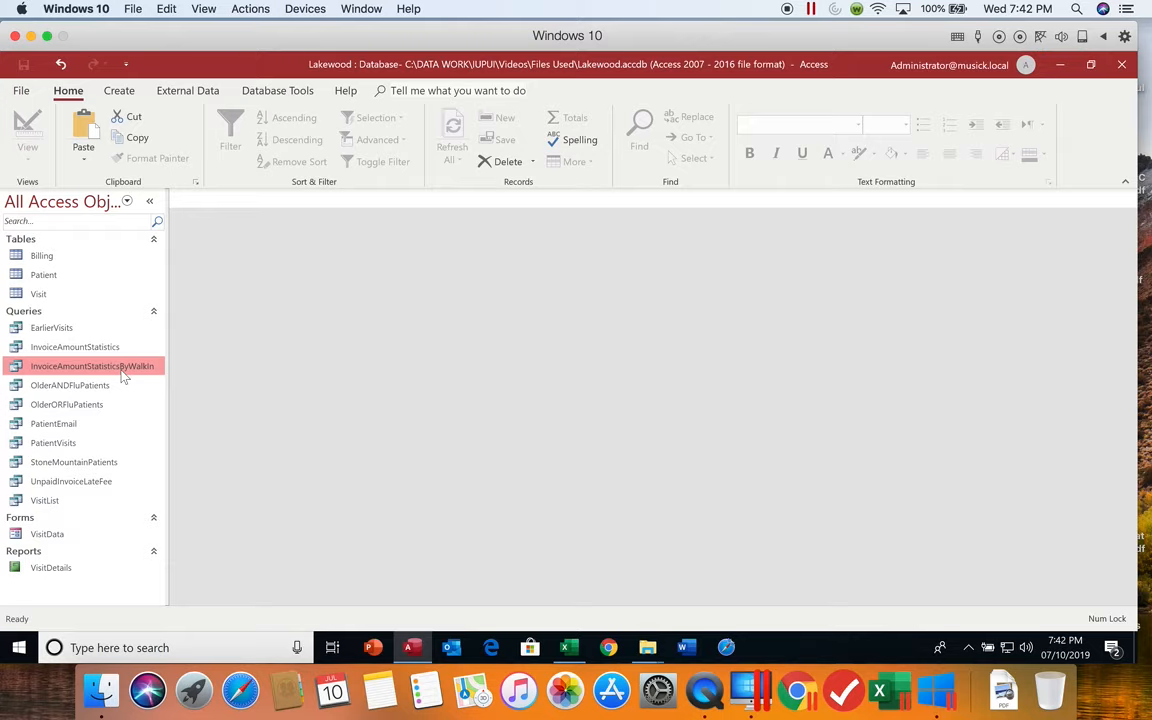
double_click(122, 368)
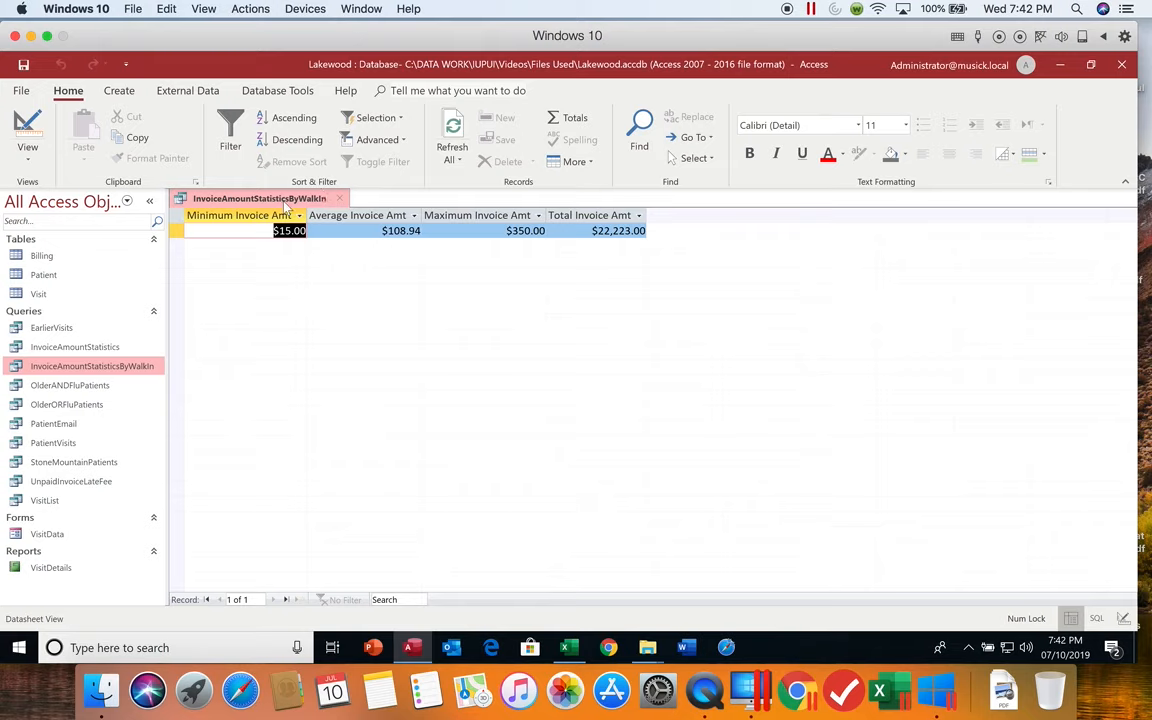
- Add the Visit table to the InvoiceAmountStatisticsByWalkIn query's design
click(34, 130)
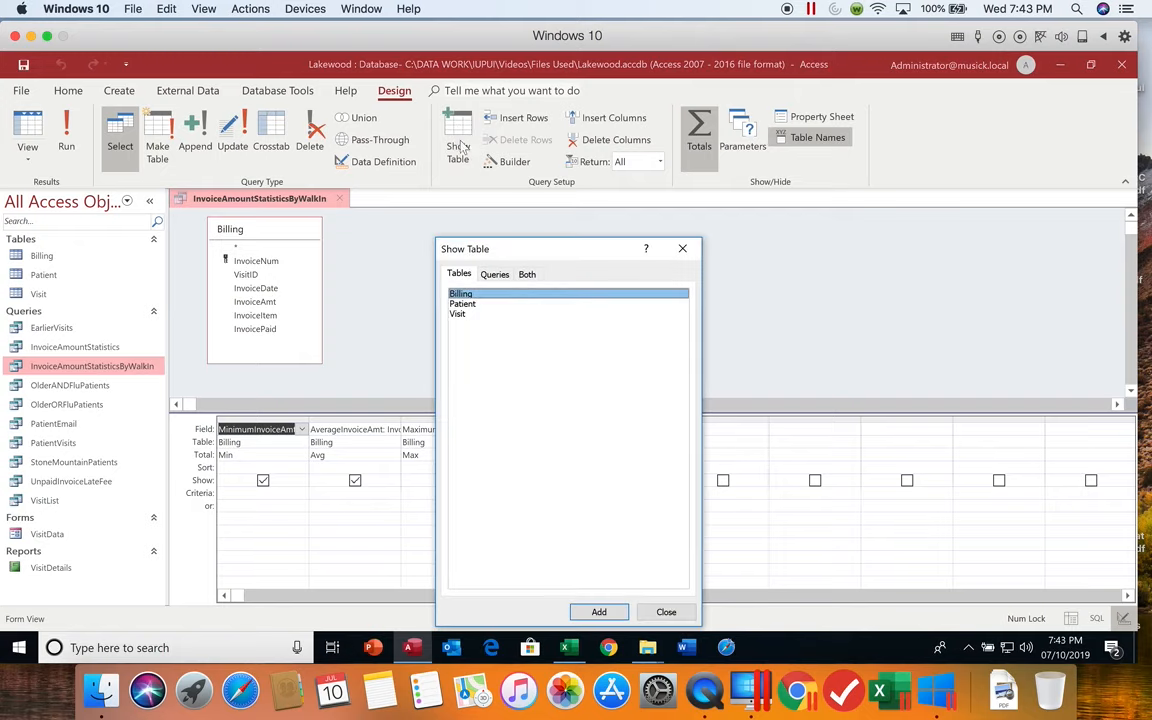
double_click(456, 316)
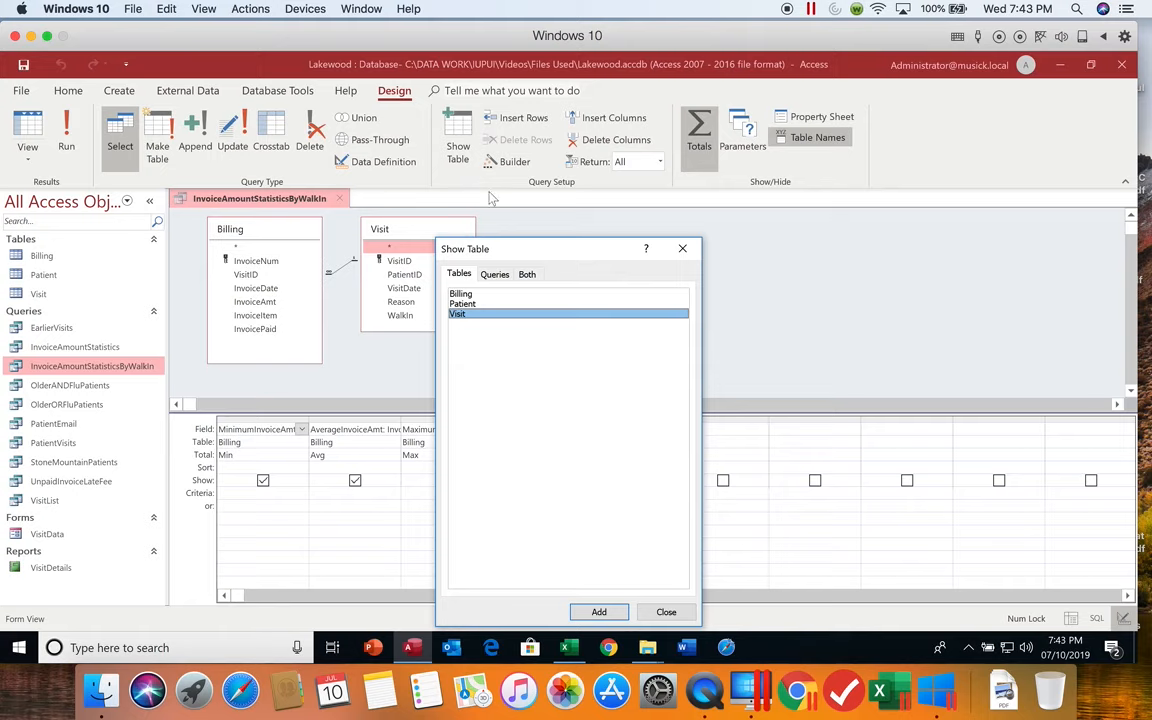
click(678, 616)
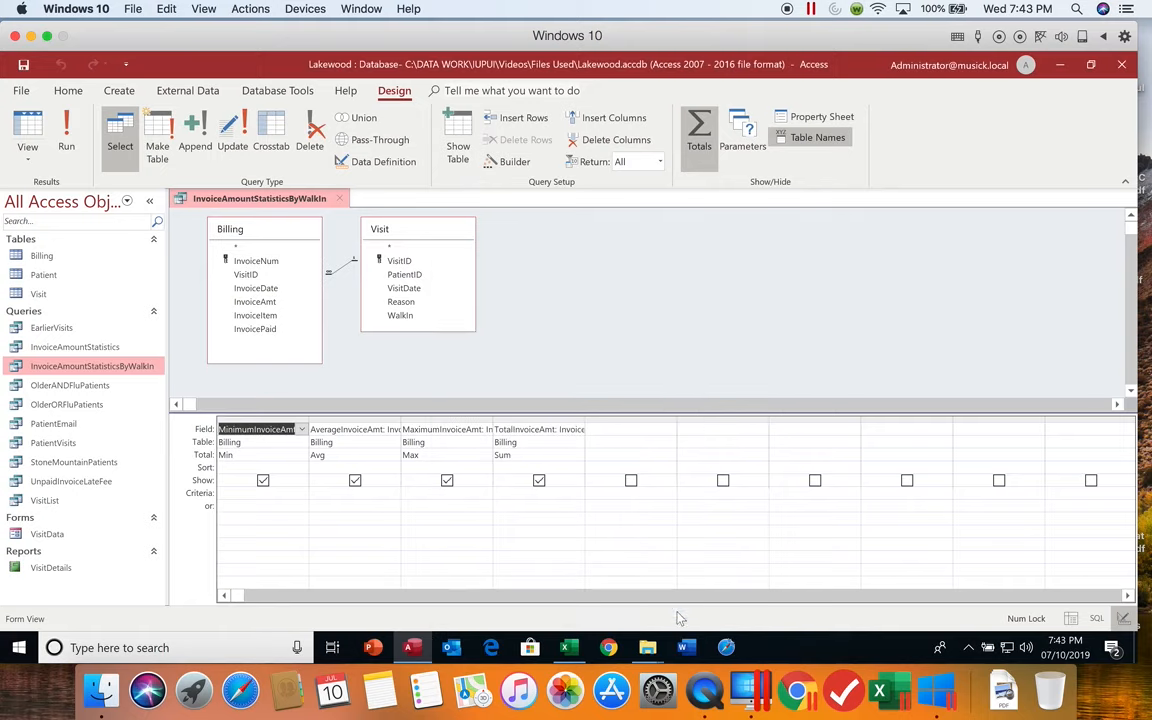
- Insert the Visit table's WalkIn field as the query's first column, before MinimumInvoiceAmt, and run the query
click(403, 316)
drag(403, 318, 255, 429)
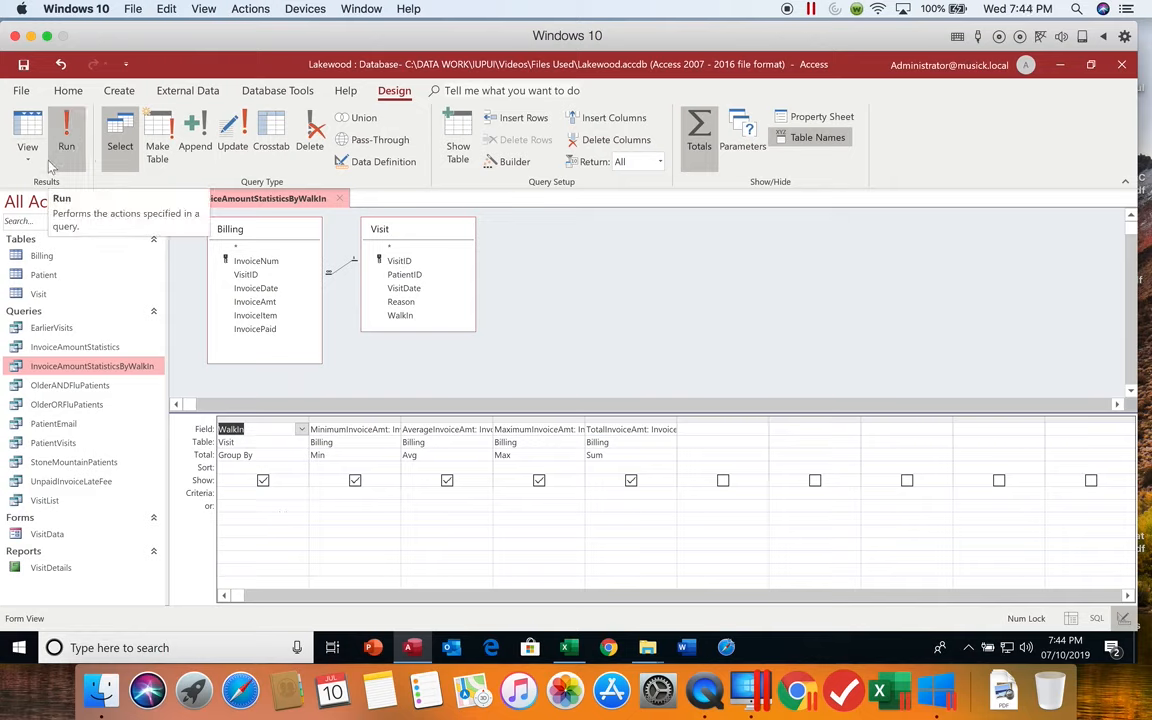
click(64, 133)
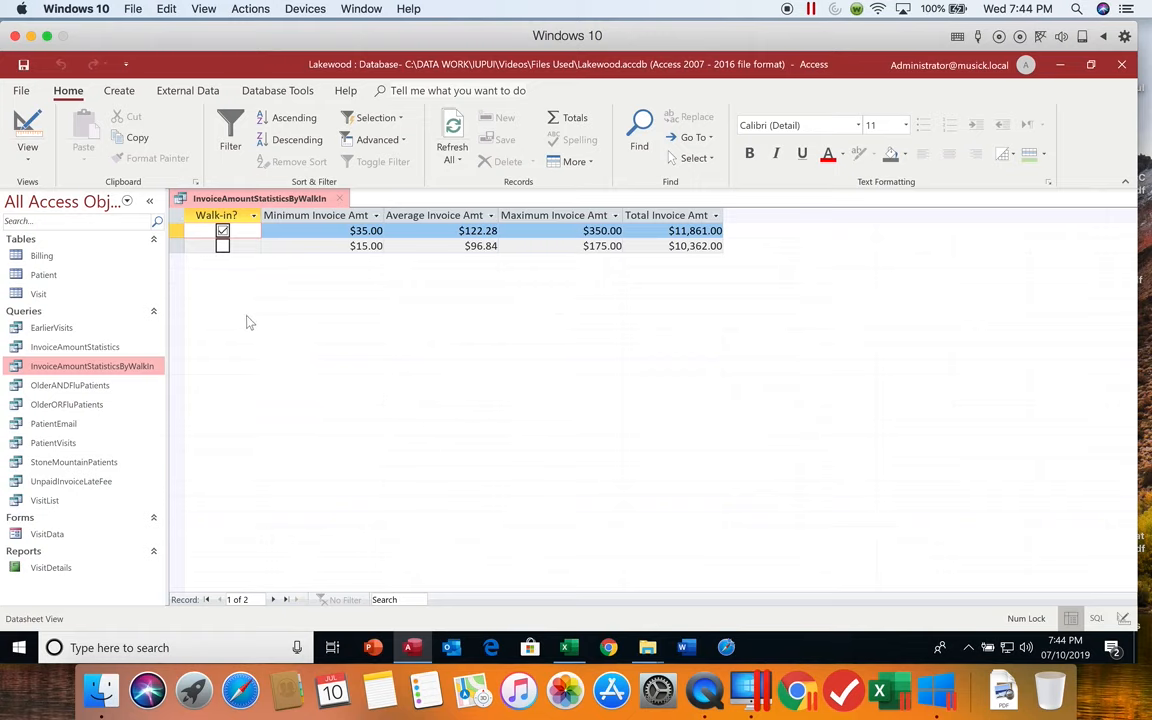
- Save the InvoiceAmountStatisticsByWalkIn query's design and close the query after running it again
click(28, 128)
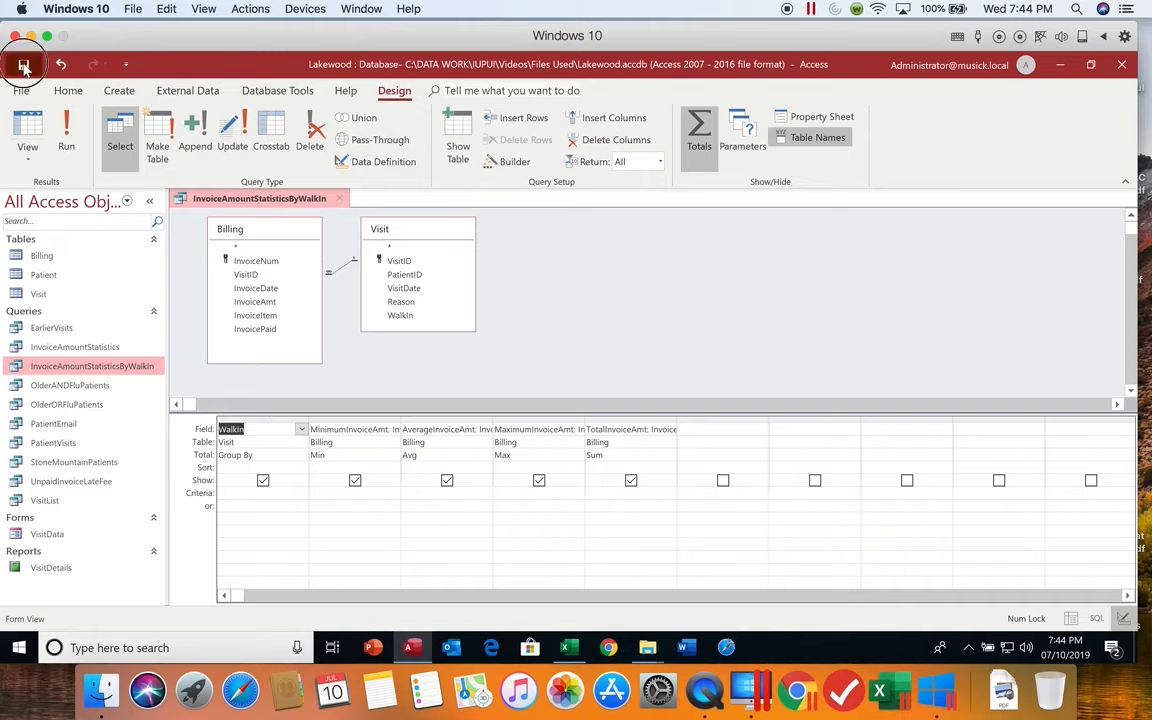
click(70, 138)
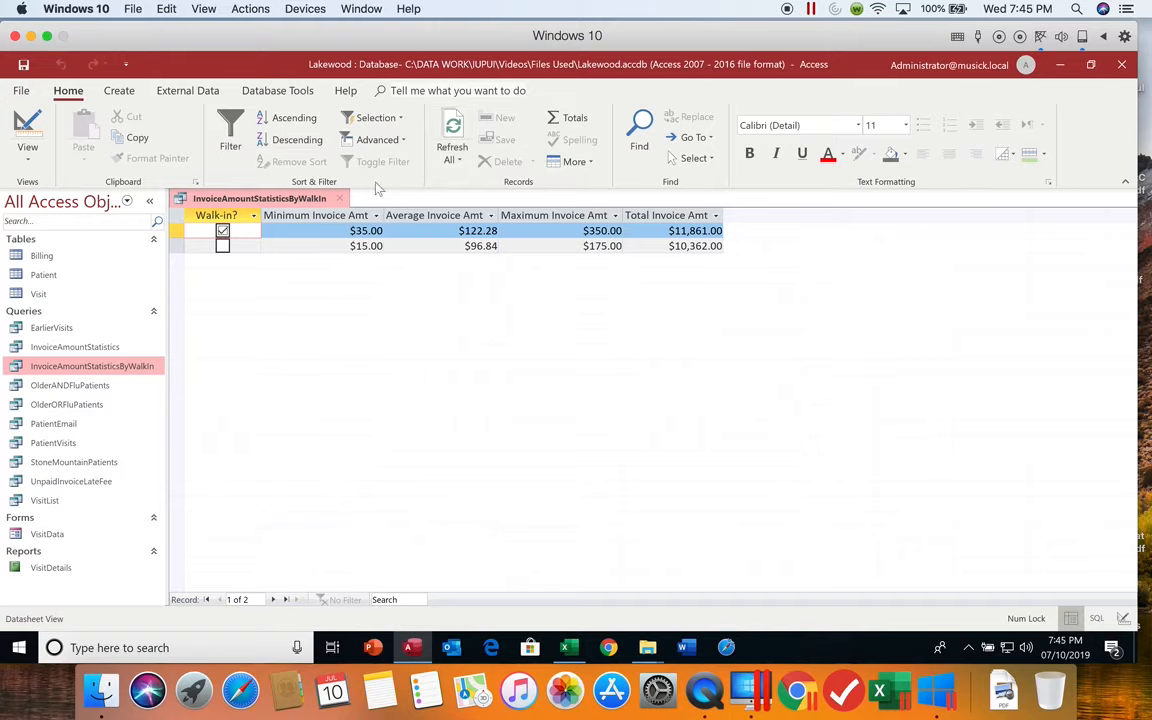
click(340, 197)
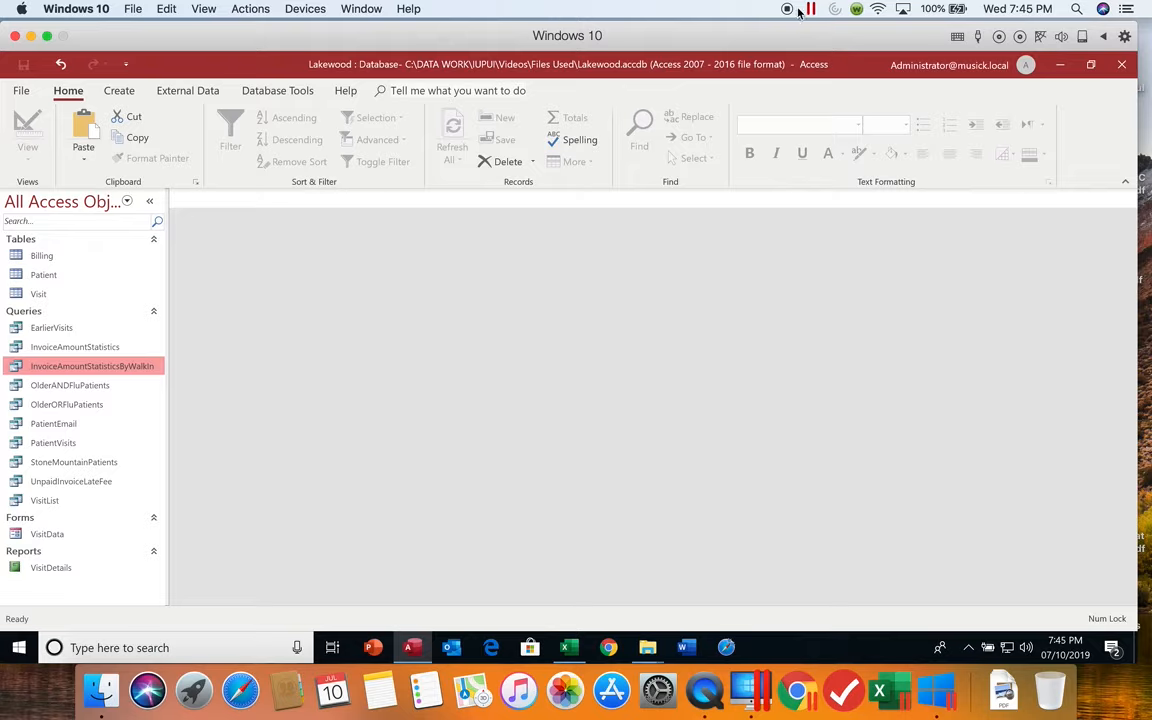